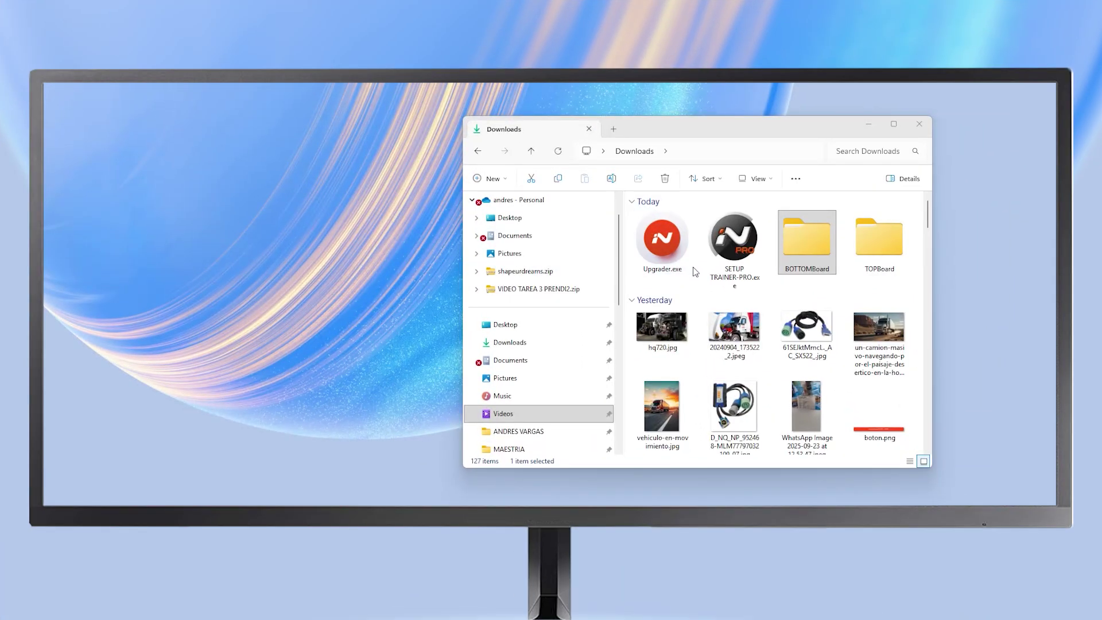
Step: Run SETUP TRAINER-PRO.exe past the unrecognized-app warning and install to the default folder
left_click(732, 249)
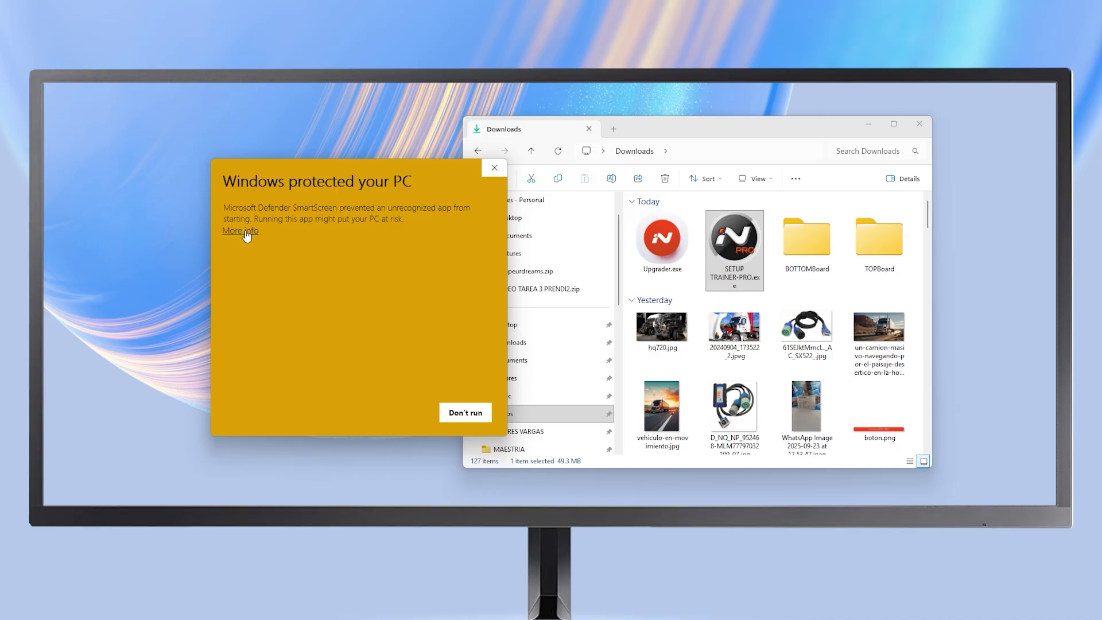
left_click(247, 232)
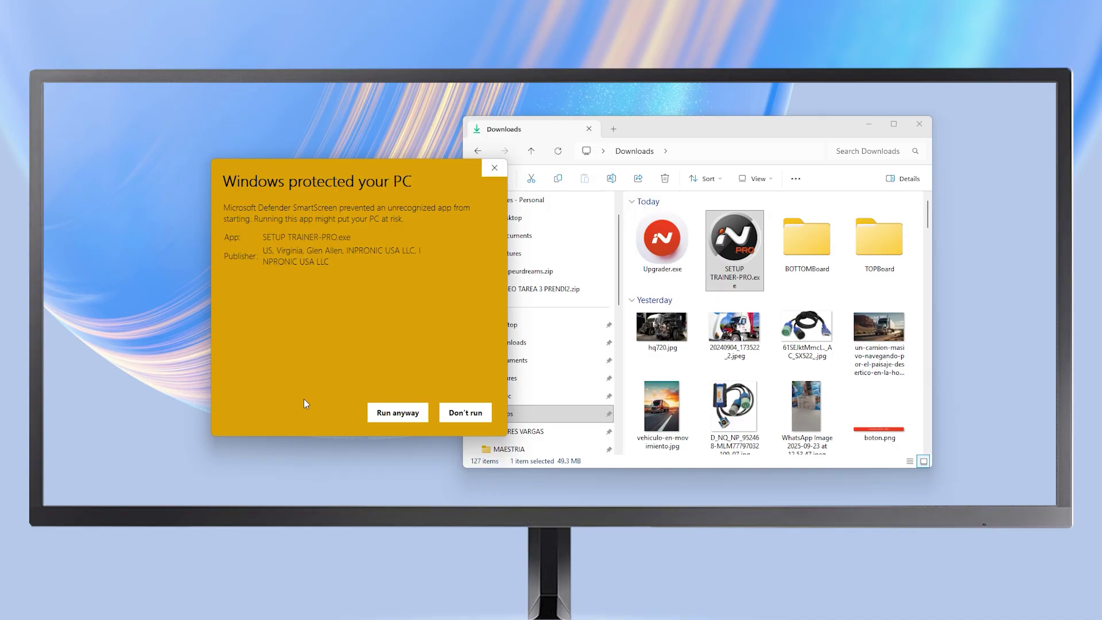
left_click(397, 412)
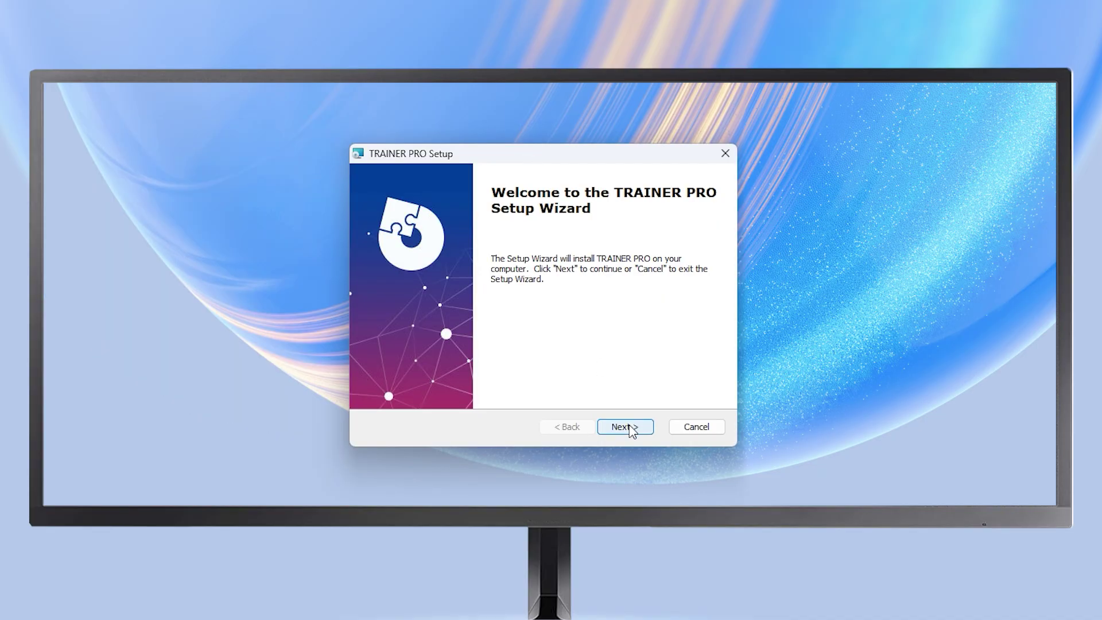
left_click(631, 429)
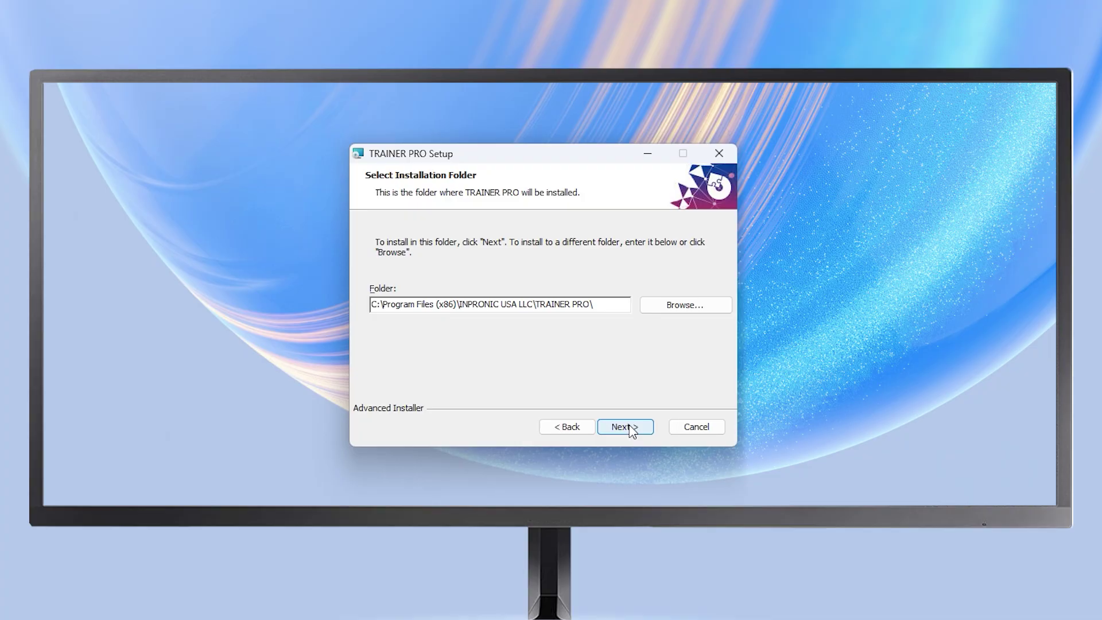
left_click(631, 428)
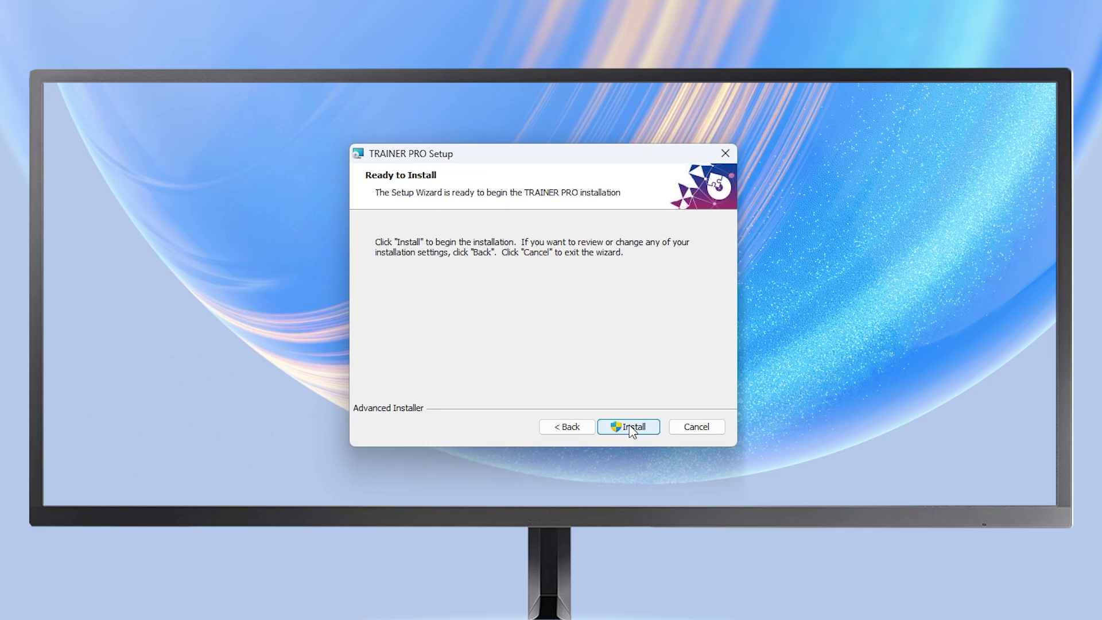
left_click(632, 430)
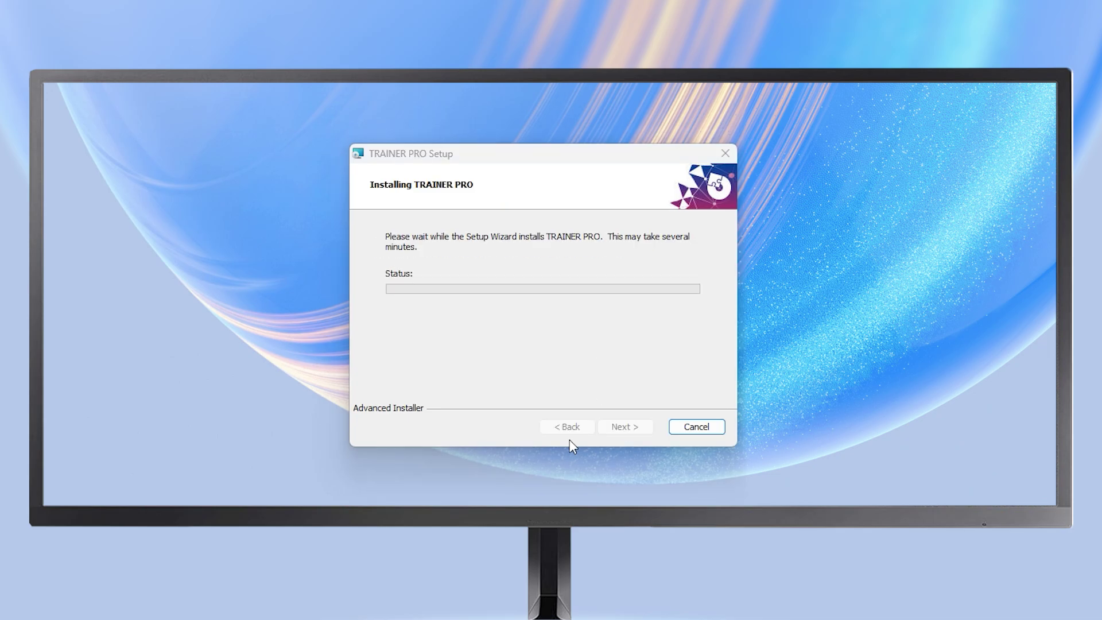
left_click(609, 424)
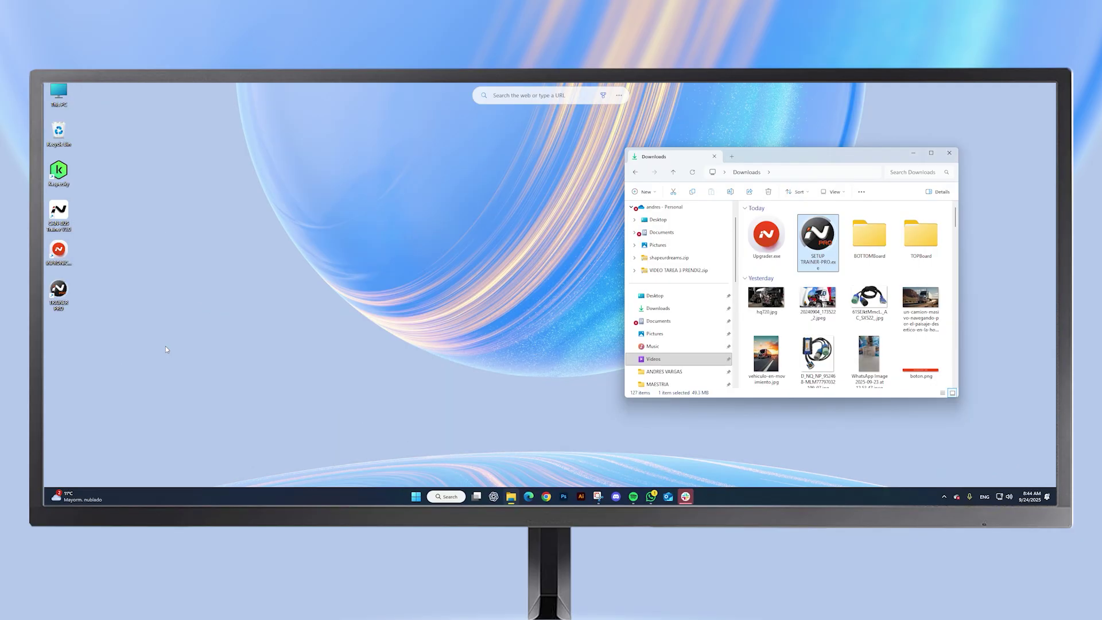
Step: Launch TRAINER PRO, move its window into place, and open the serial connection on COM6
left_click(58, 286)
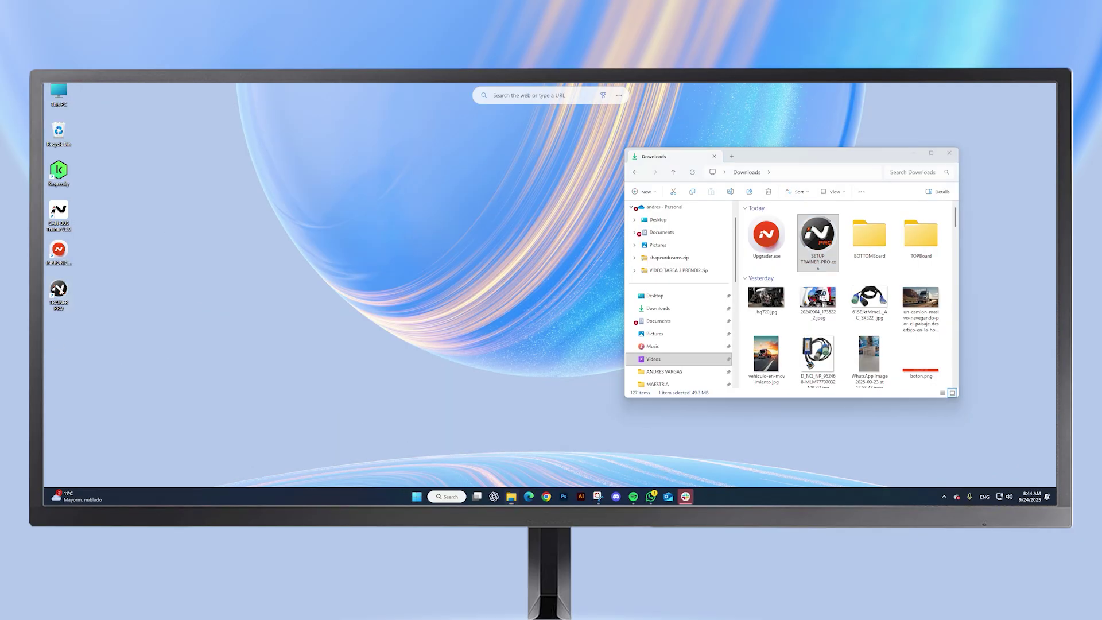
left_click_drag(59, 294, 444, 214)
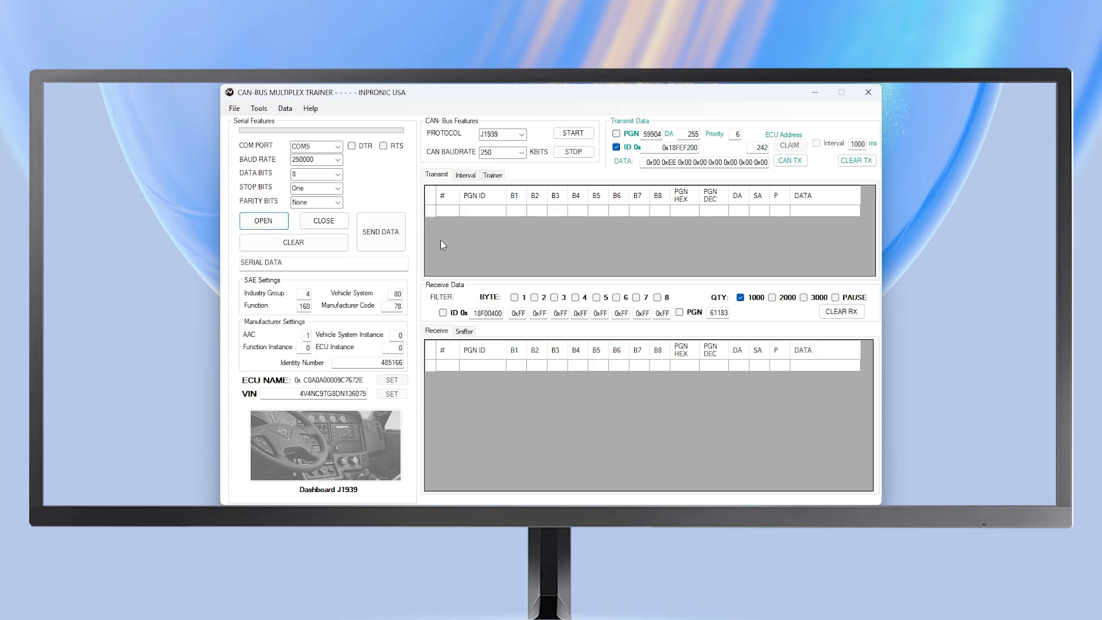
left_click(338, 147)
left_click(255, 140)
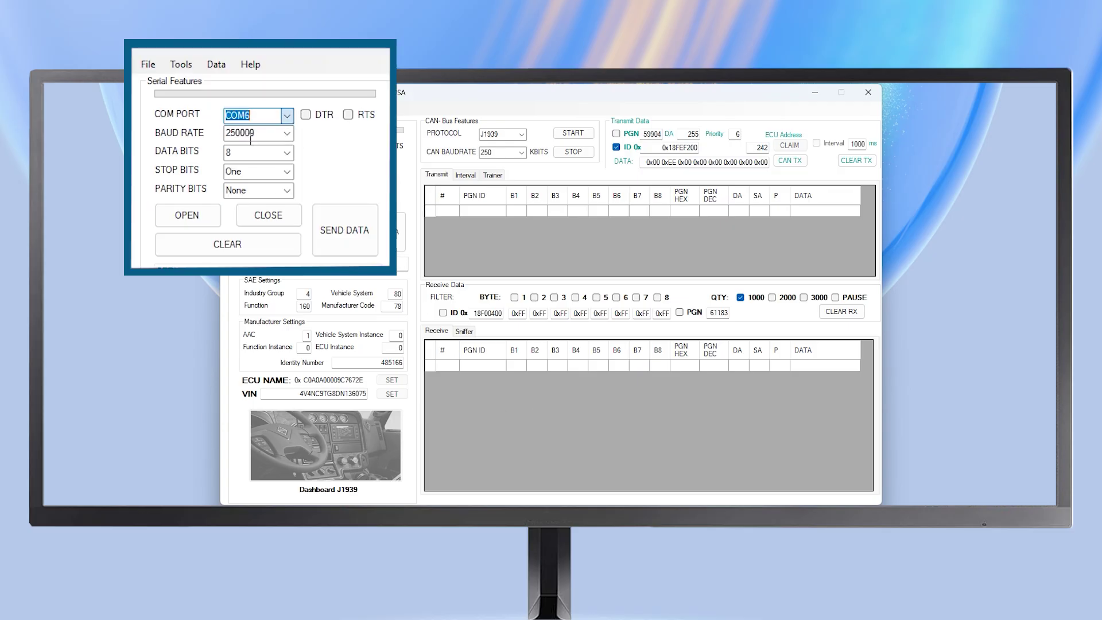
left_click(207, 214)
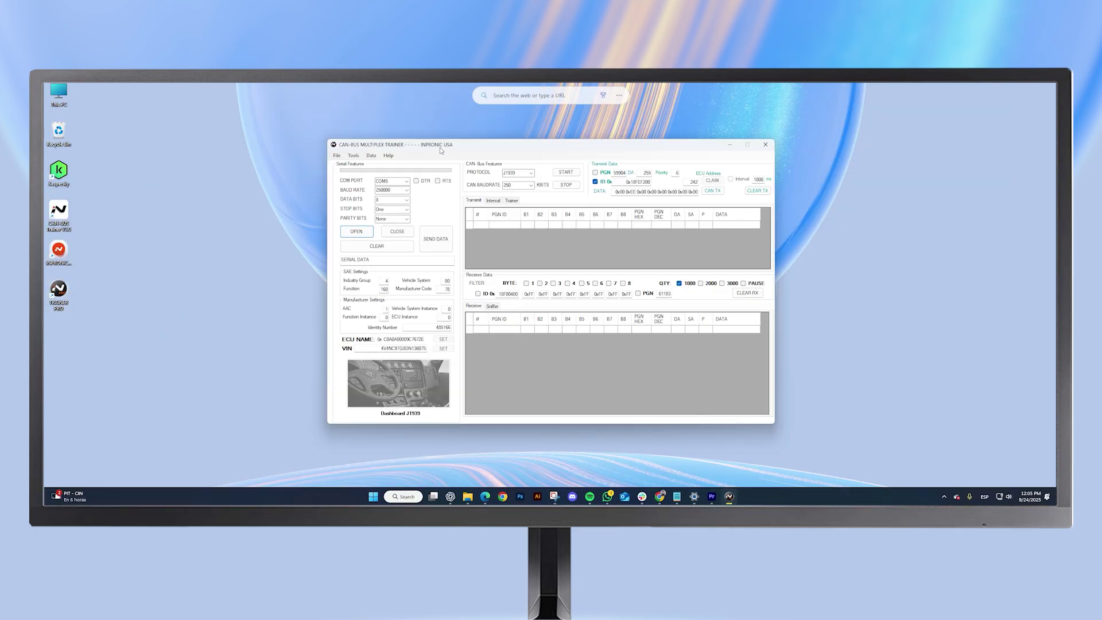
Step: Place the two trainer windows side by side and connect the left one on COM6
left_click_drag(441, 150, 223, 140)
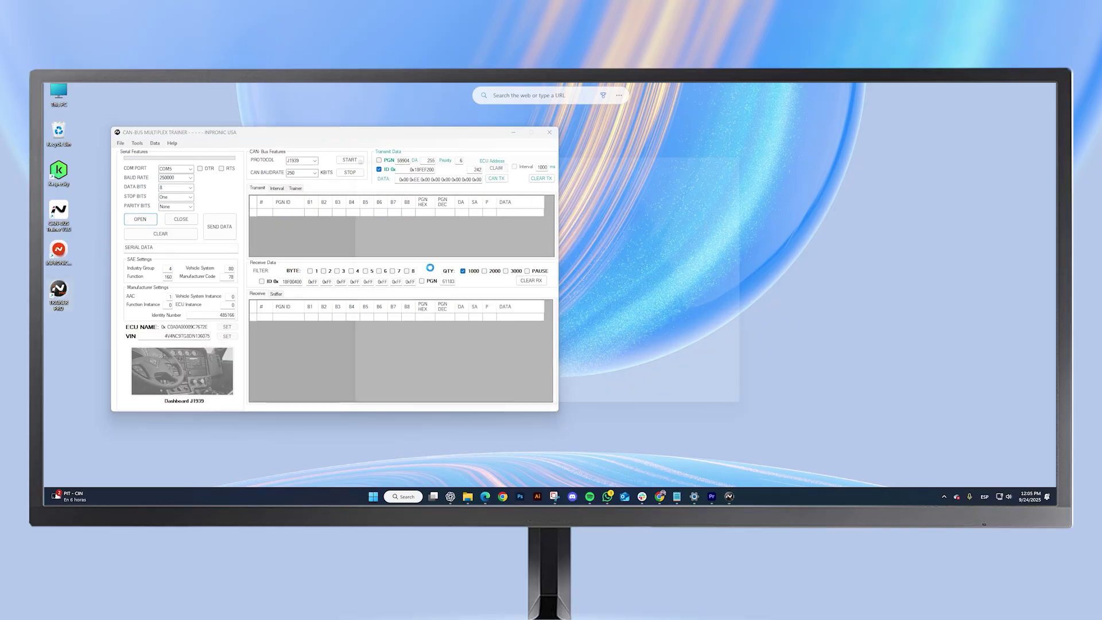
left_click_drag(366, 147, 609, 187)
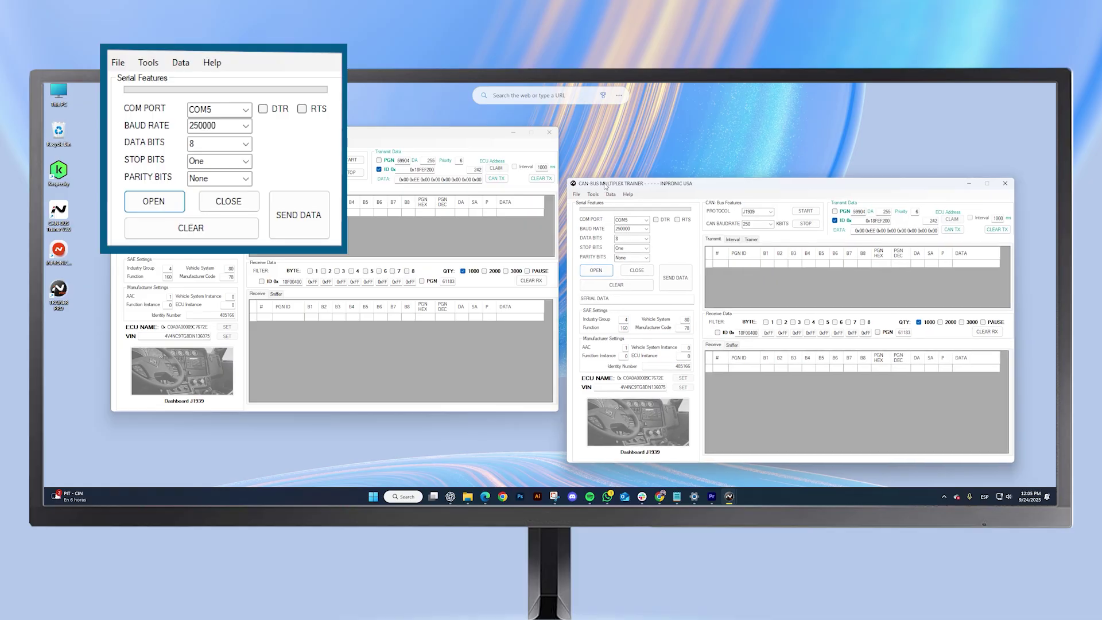
left_click(192, 169)
left_click(246, 110)
left_click(218, 130)
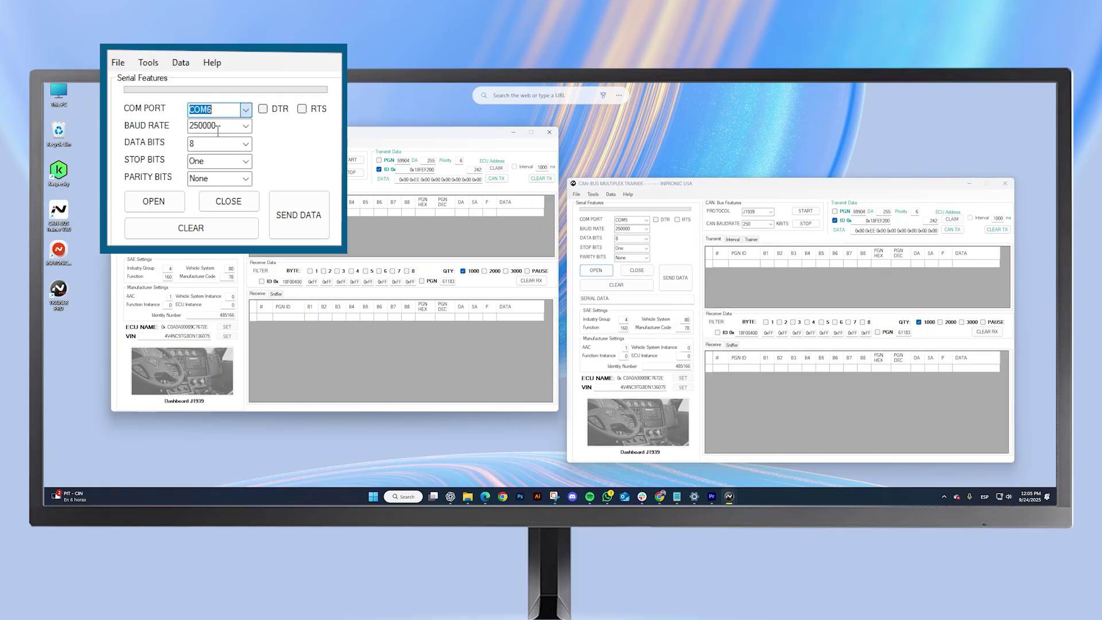
left_click(166, 205)
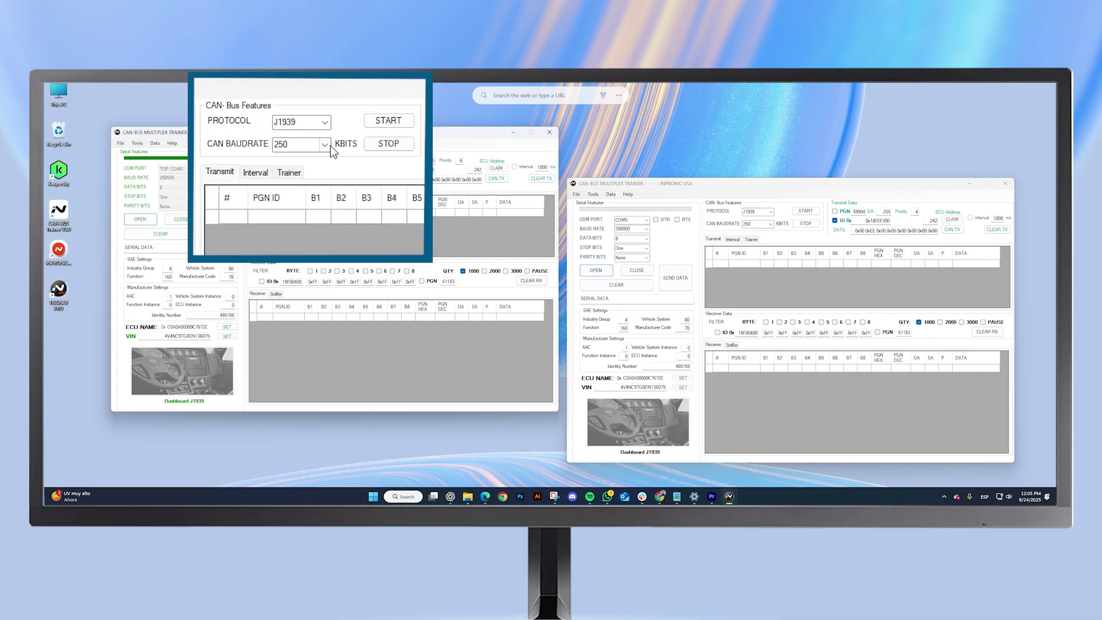
Step: Start the left trainer's CAN bus at a 500 kbit/s baud rate
left_click(325, 144)
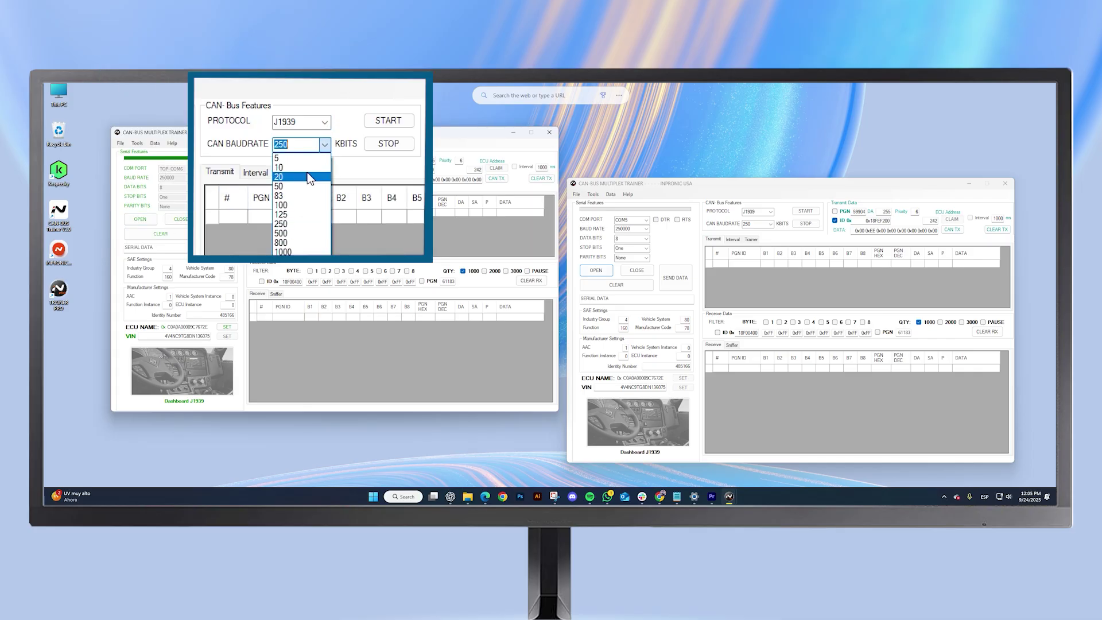
left_click(293, 231)
left_click(383, 122)
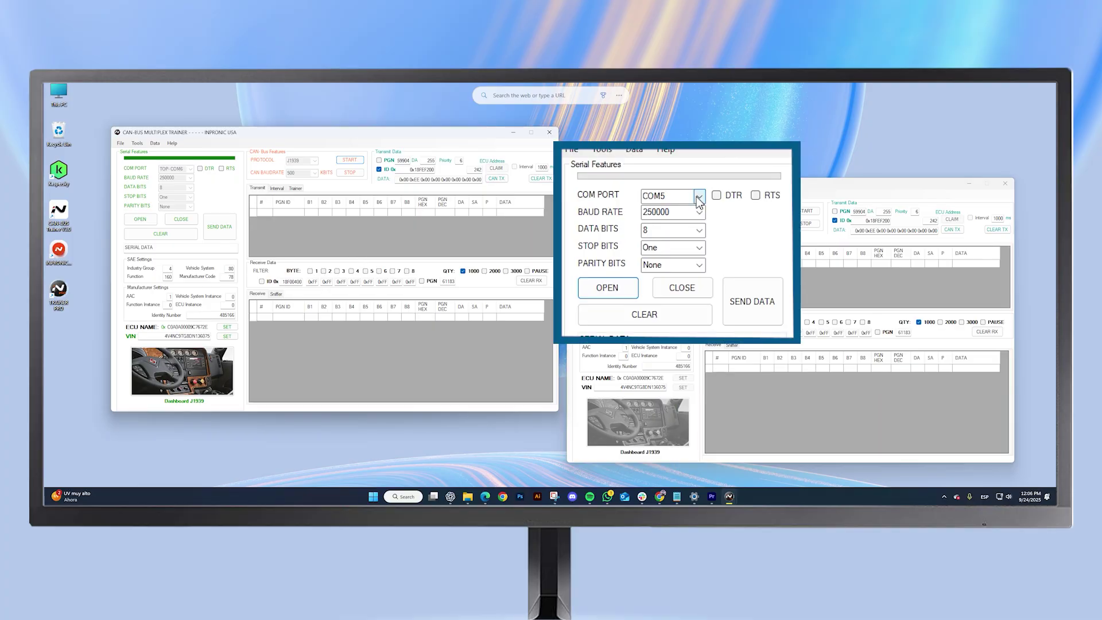
Step: Open COM5 on the right trainer and start its CAN bus at 500 kbit/s
left_click(699, 198)
left_click(659, 214)
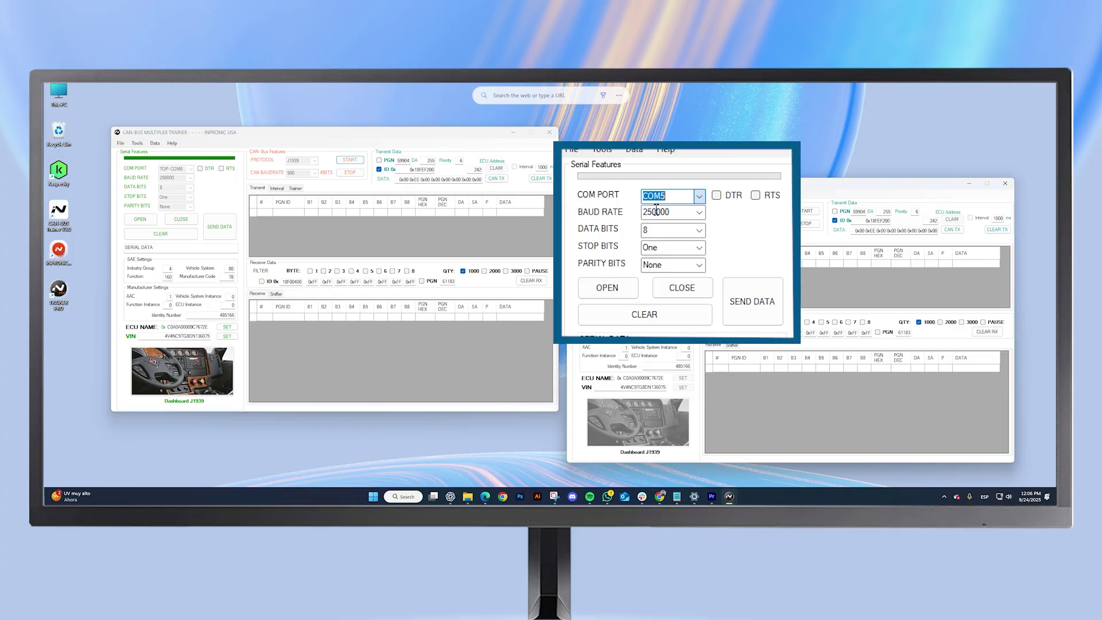
left_click(624, 291)
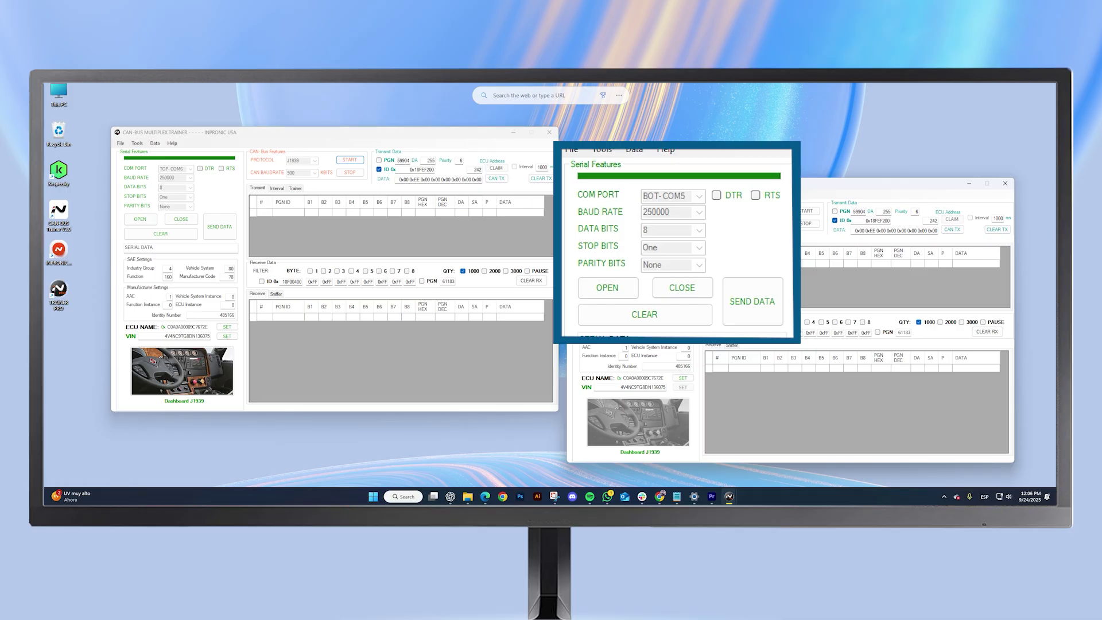
left_click(767, 225)
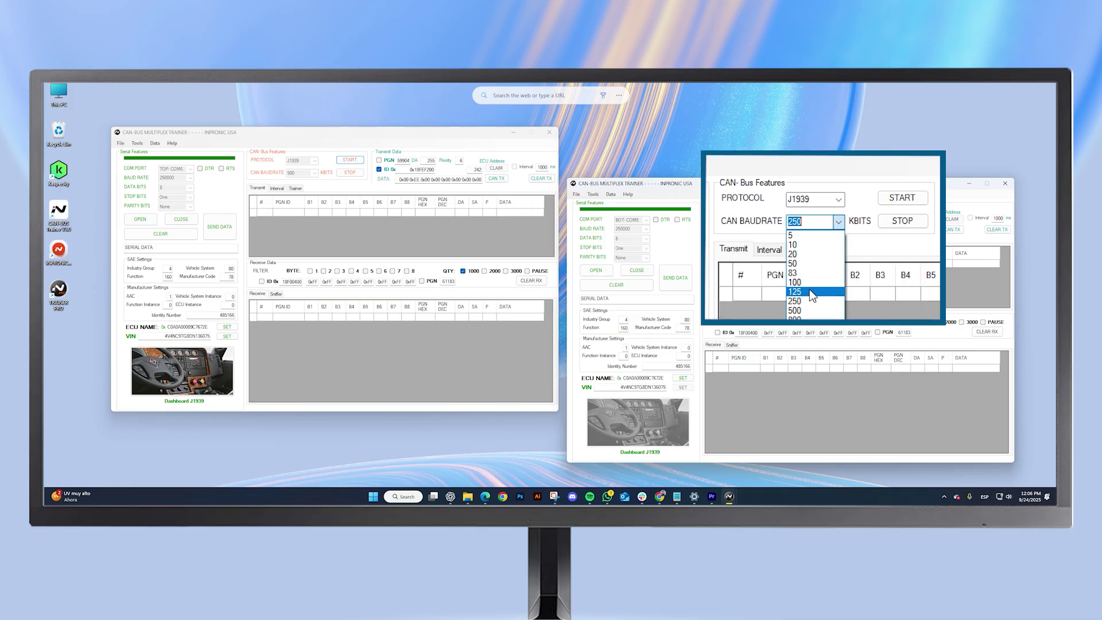
left_click(798, 311)
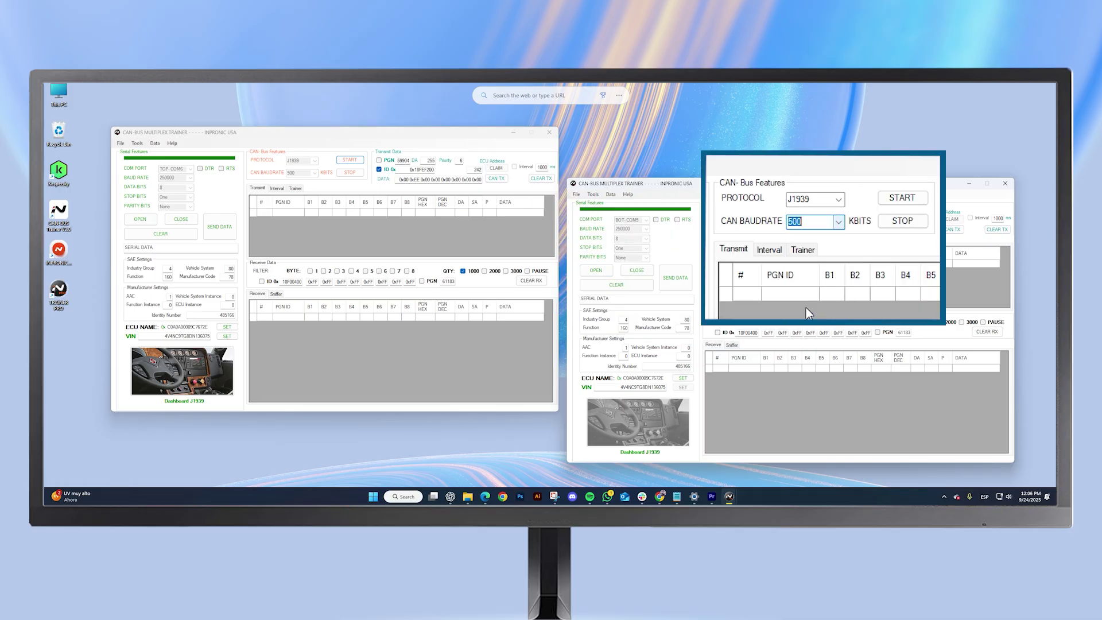
left_click(904, 201)
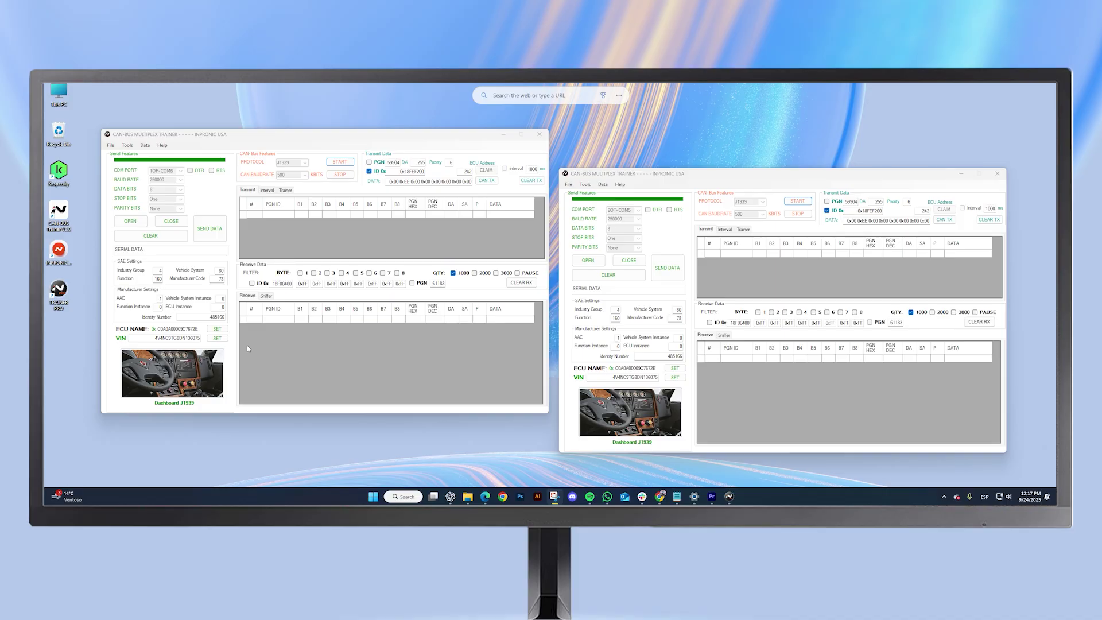
Step: Apply the VIN to the ECU, then open the Dashboard J1939 window and align it with the trainers
left_click(220, 339)
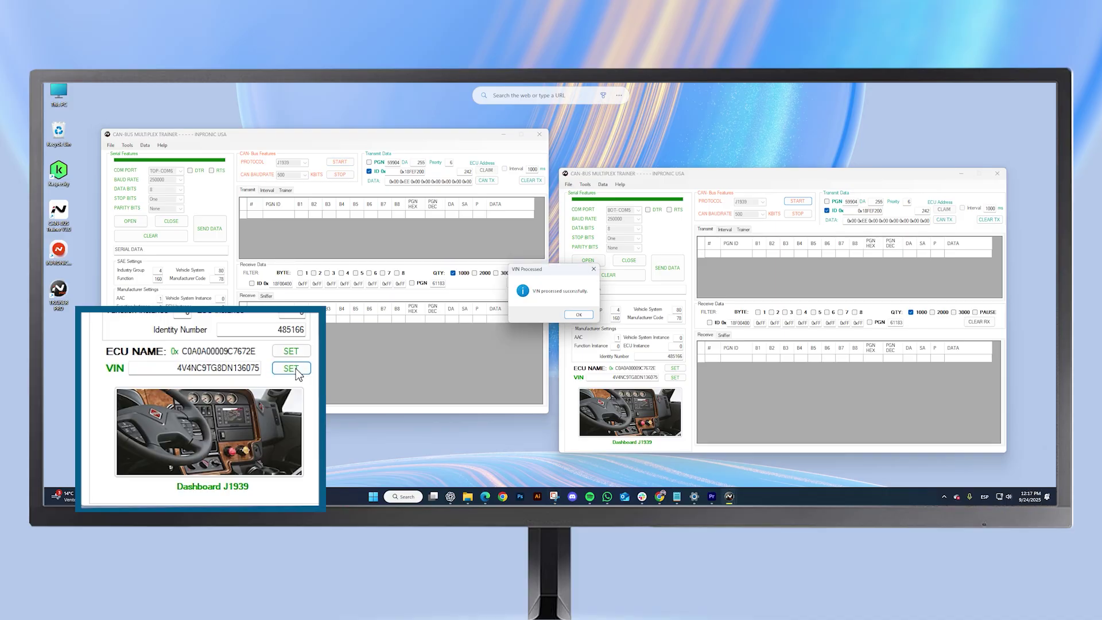
left_click(579, 315)
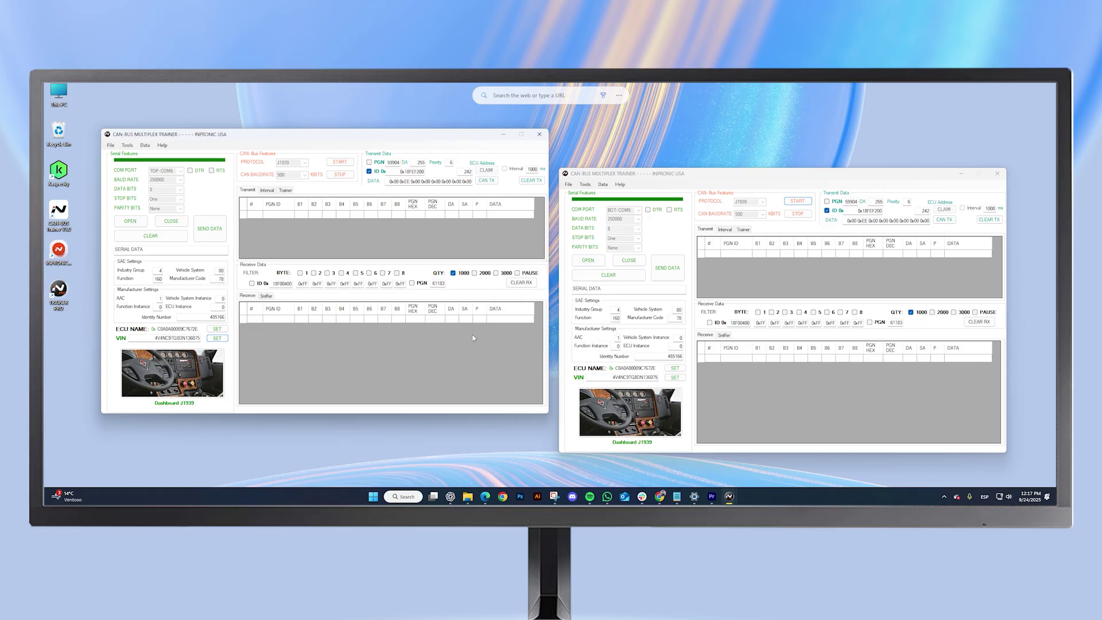
left_click(179, 377)
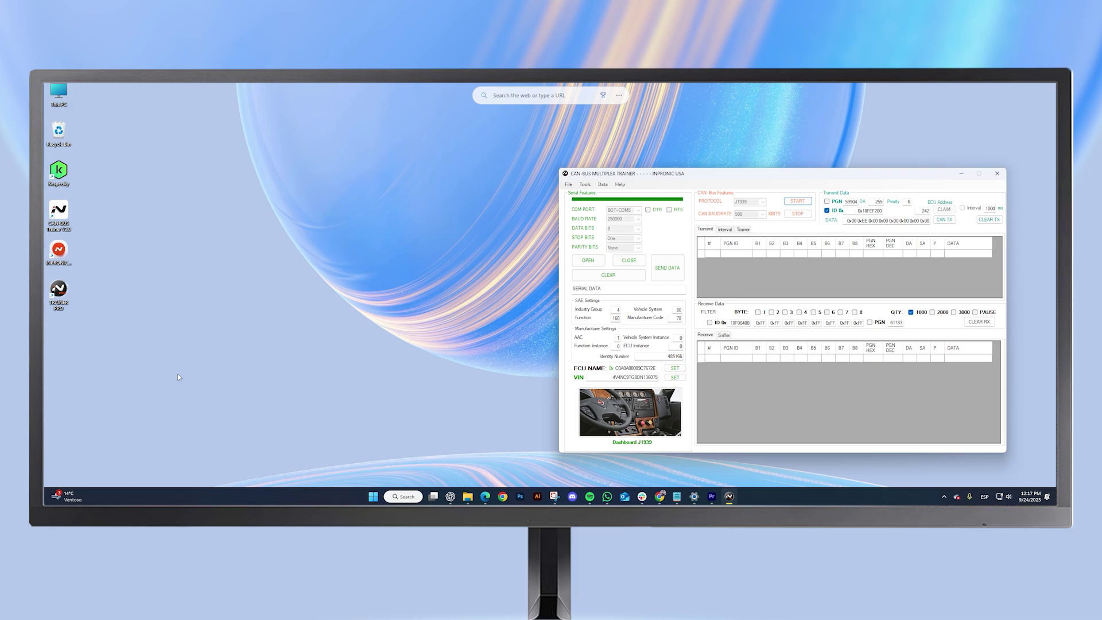
left_click_drag(308, 89, 370, 157)
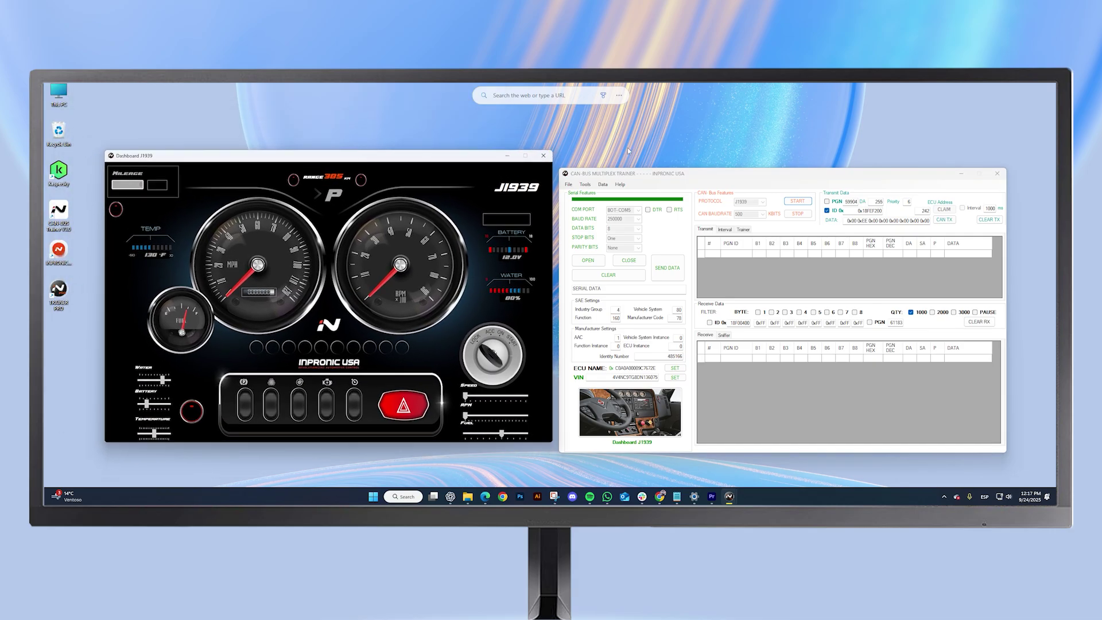
left_click_drag(648, 174, 650, 160)
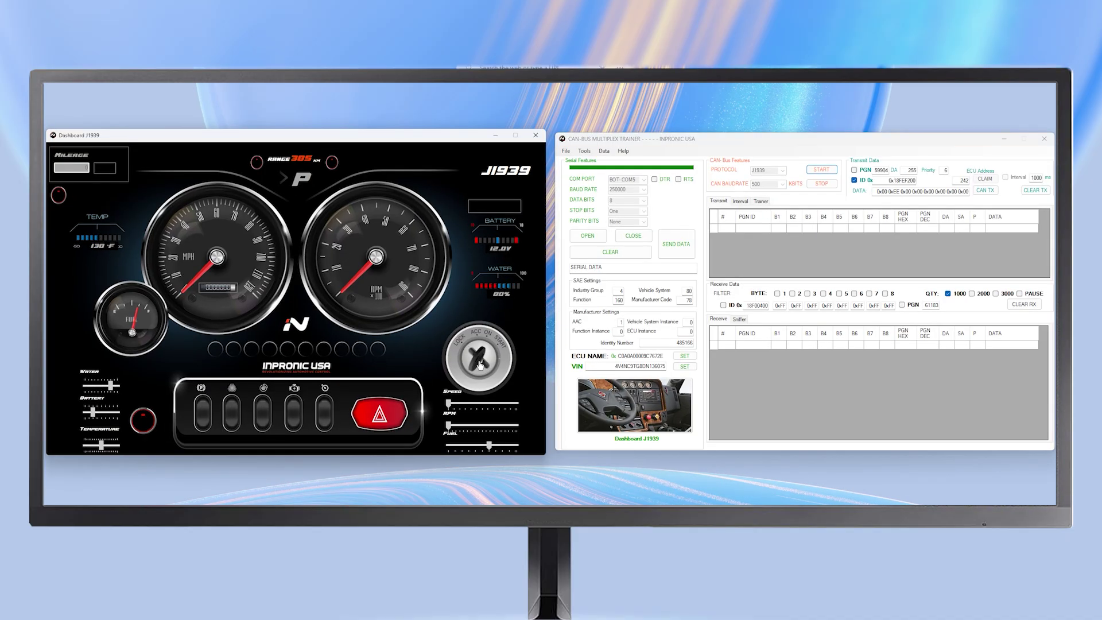
Step: Turn the dashboard ignition on and shift the gear from P to D
left_click(480, 360)
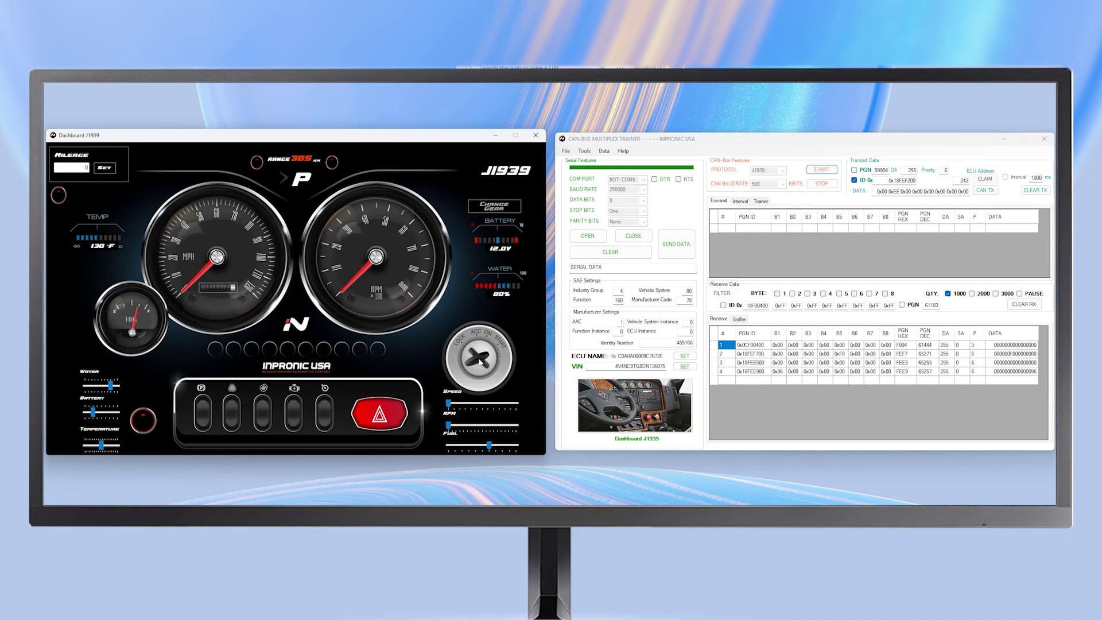
left_click_drag(747, 344, 960, 398)
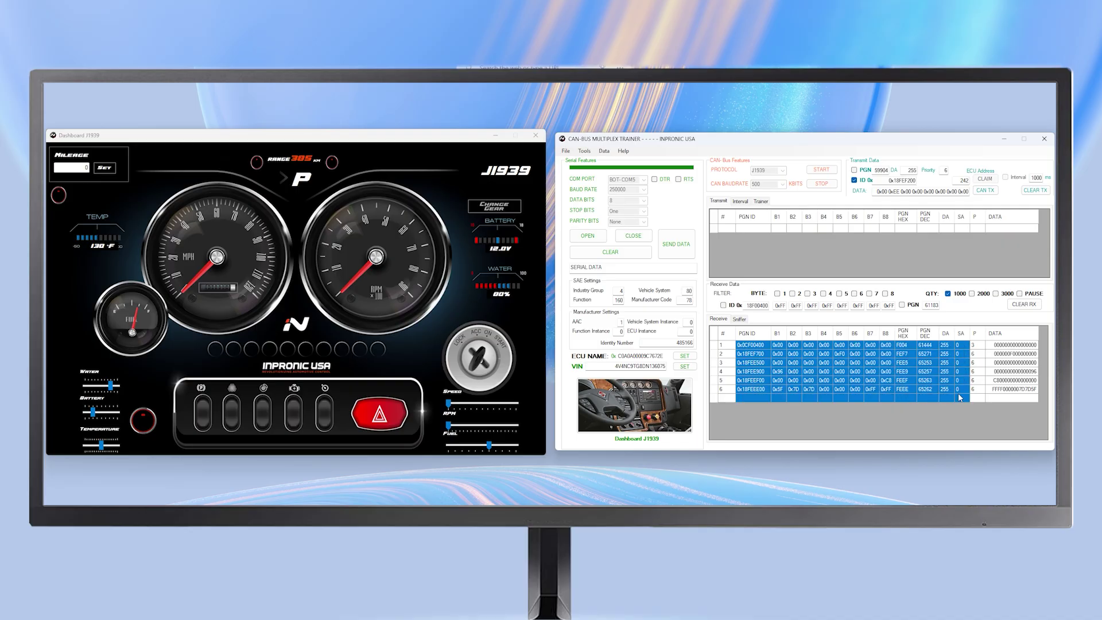
left_click(495, 208)
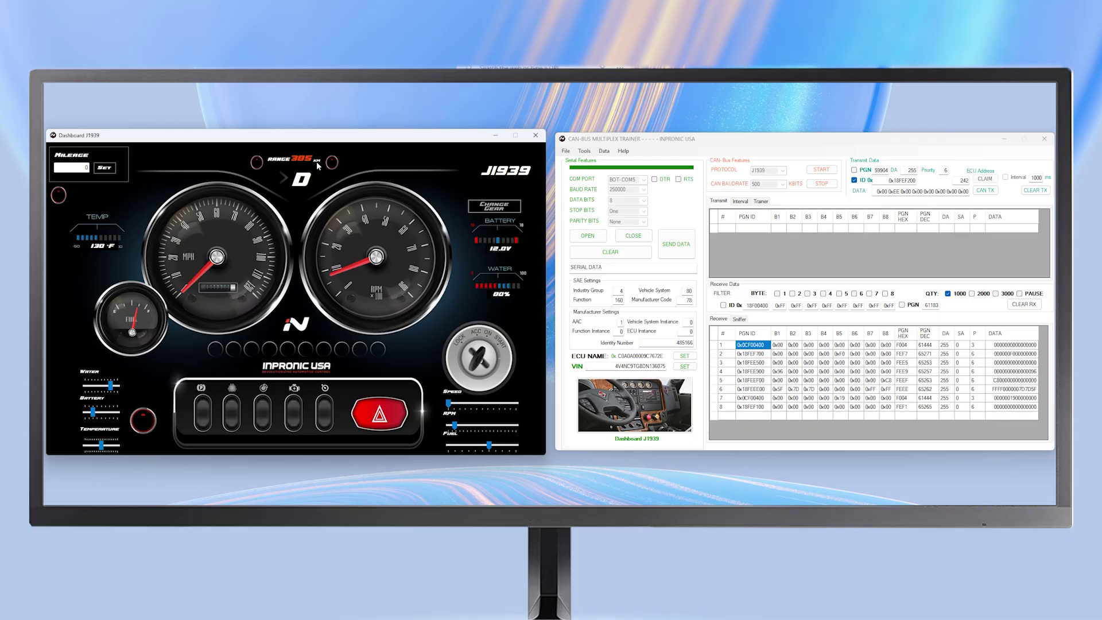
Step: Raise the engine RPM on the dashboard and switch on the hazard lights
left_click(455, 426)
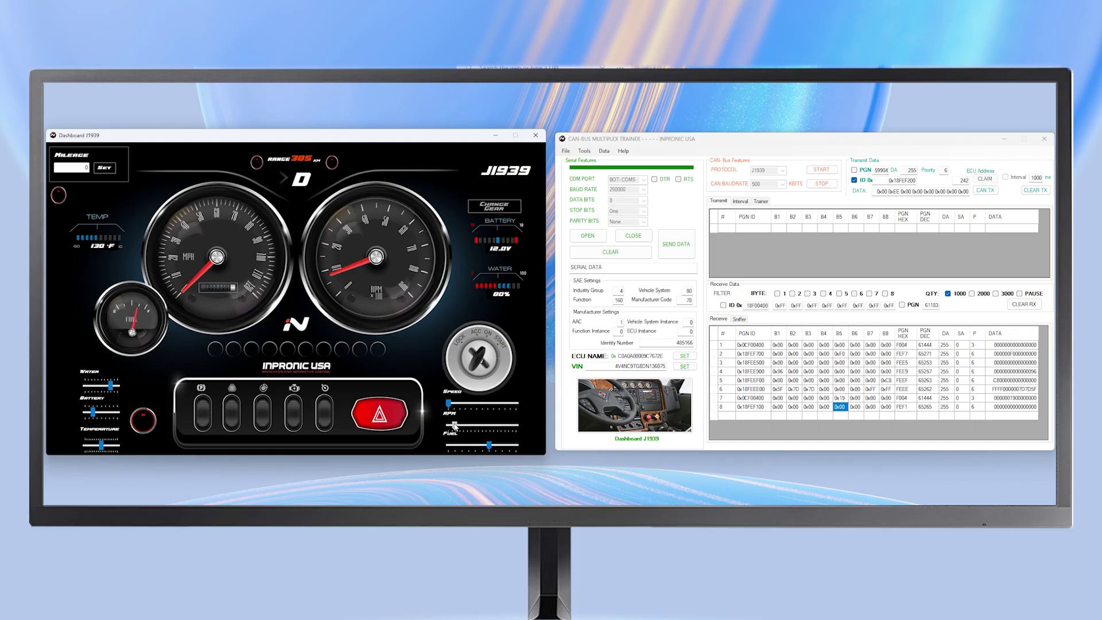
mouse_move(456, 426)
left_mouse_down()
mouse_move(483, 428)
mouse_move(452, 408)
left_mouse_up()
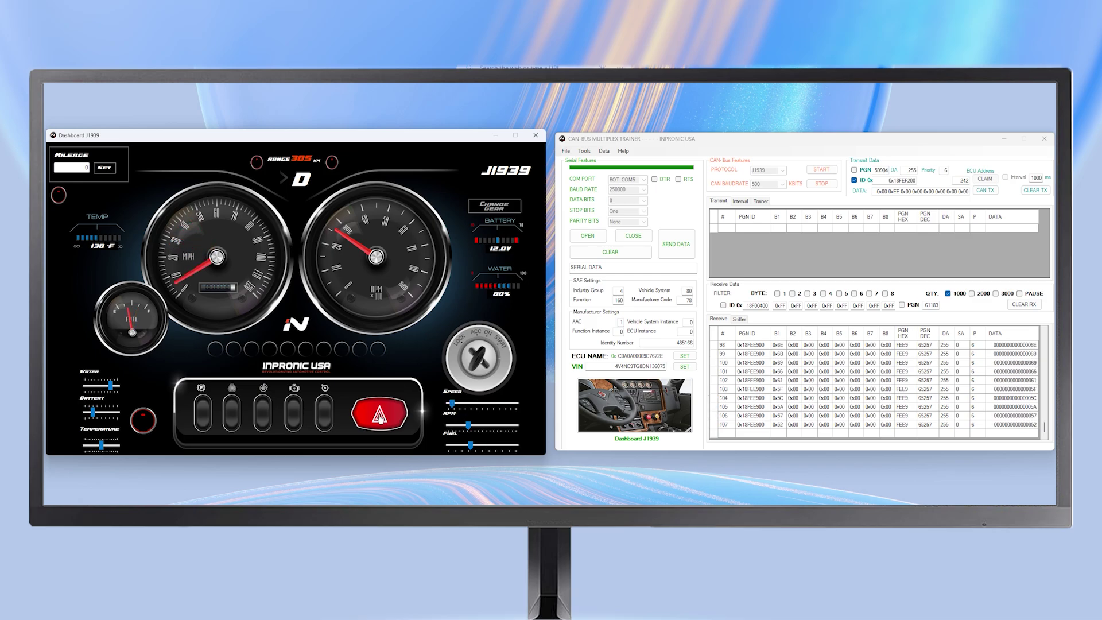
left_click(379, 417)
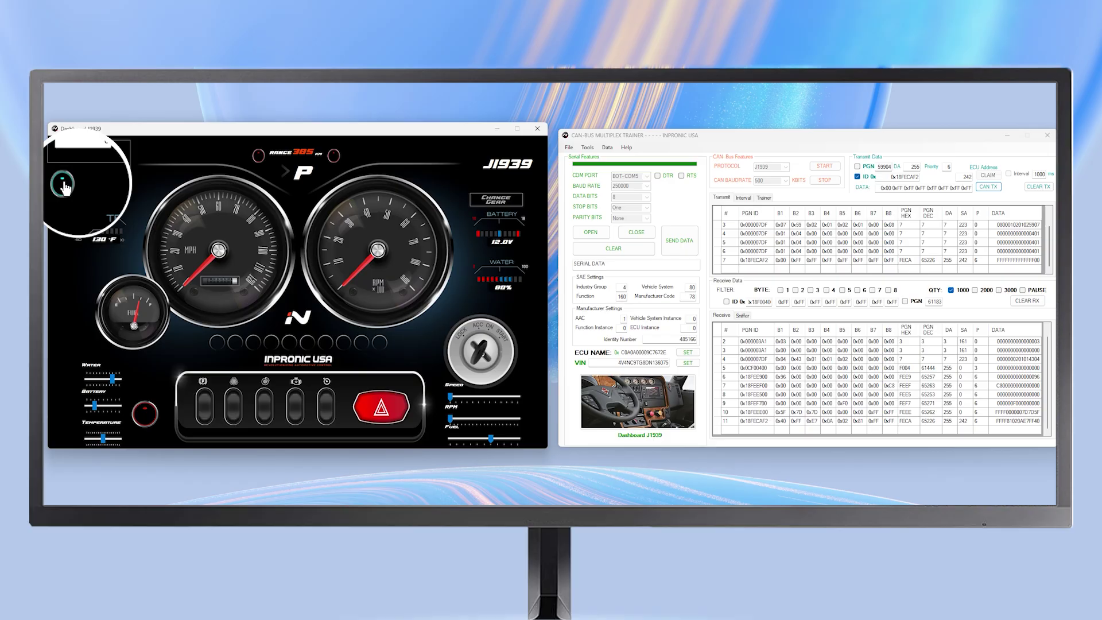
Step: Send the 0x18FECAF2 warning messages to simulate a fault, then transmit cleared data to reset it
left_click(60, 185)
double_click(287, 261)
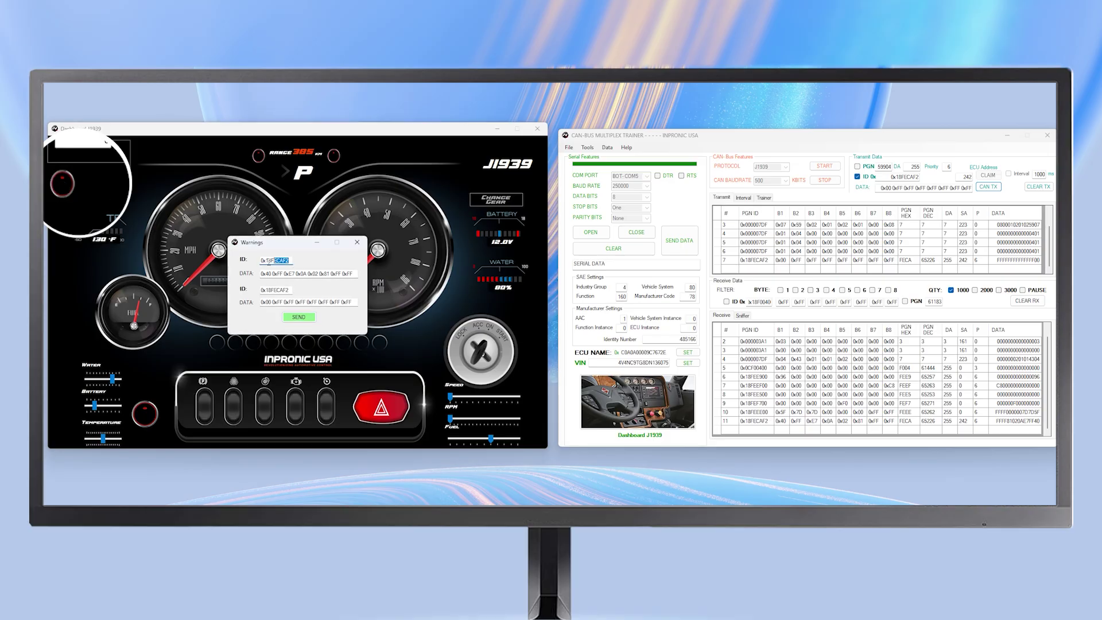
left_click(354, 274)
left_click_drag(354, 274, 253, 289)
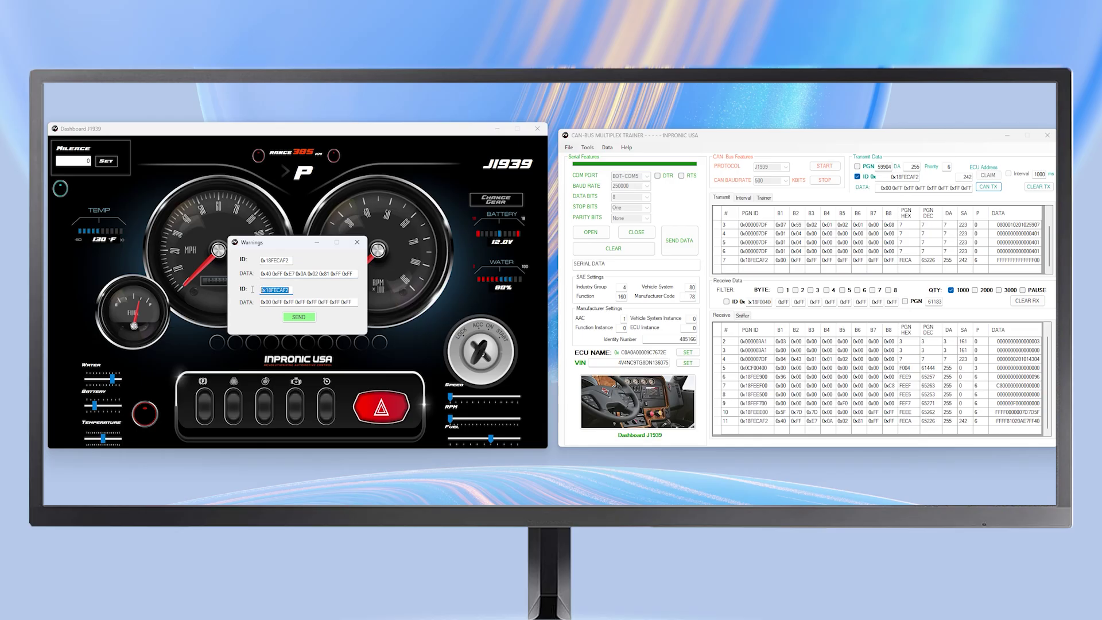
left_click_drag(355, 302, 250, 289)
left_click(289, 290)
left_click_drag(353, 302, 245, 302)
left_click(301, 318)
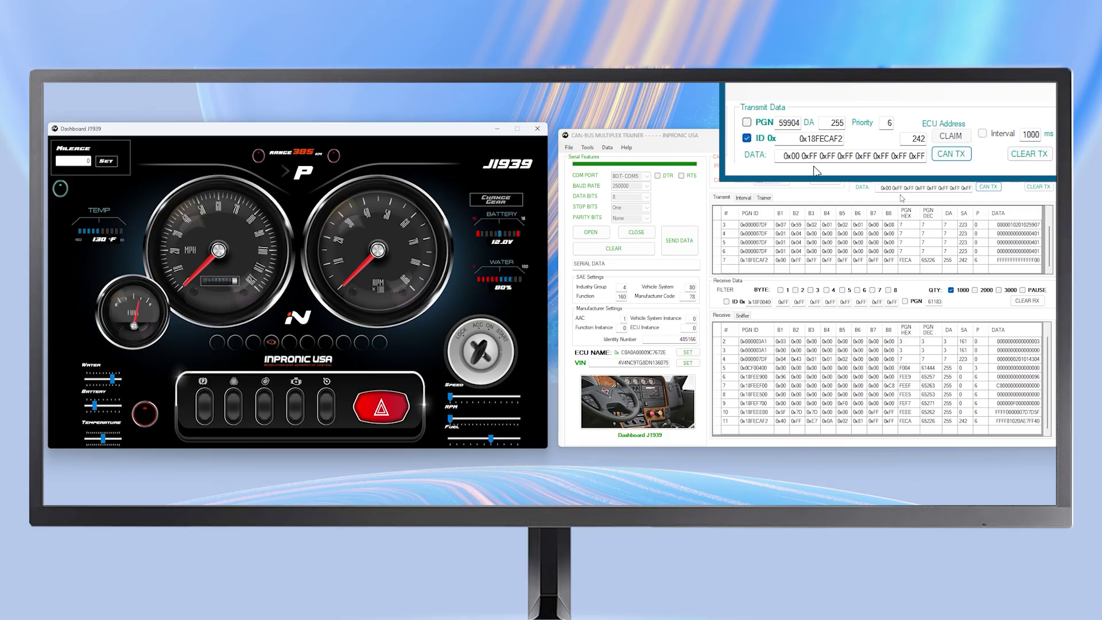
left_click_drag(884, 189, 999, 199)
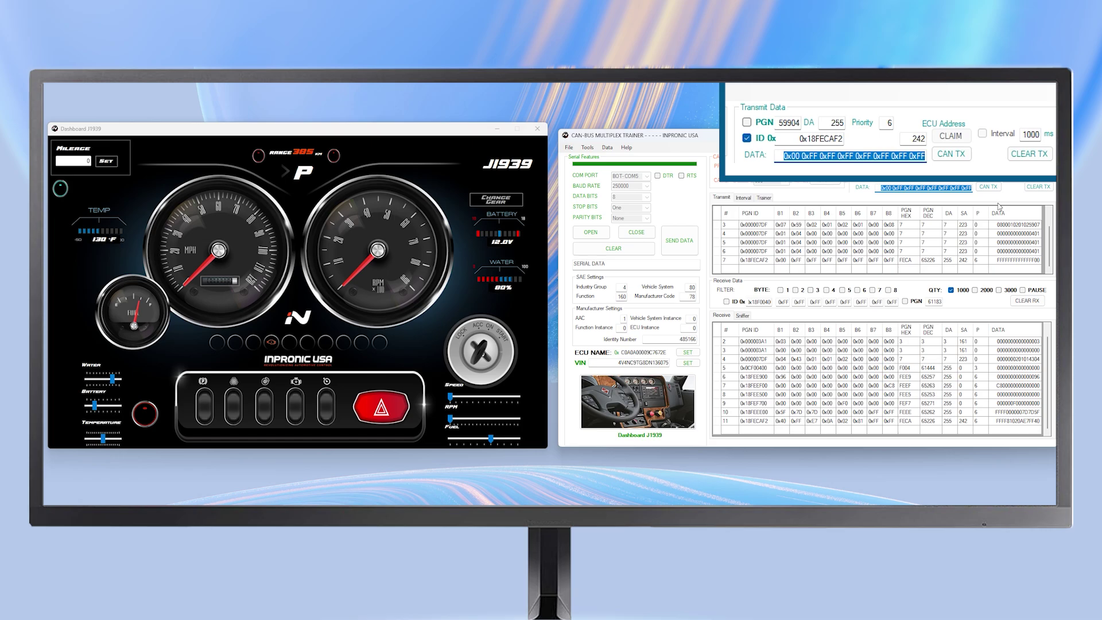
left_click(988, 187)
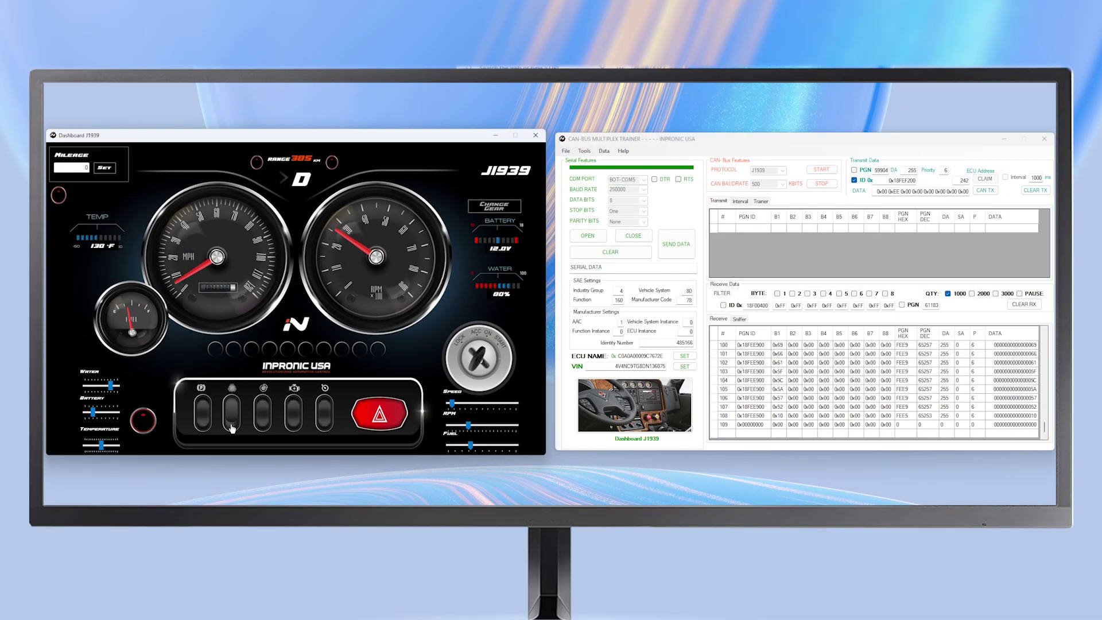
Step: Toggle the second and third dashboard switches, signal right then left, and nudge the left trainer window down
left_click(232, 427)
left_click(263, 408)
left_click(332, 164)
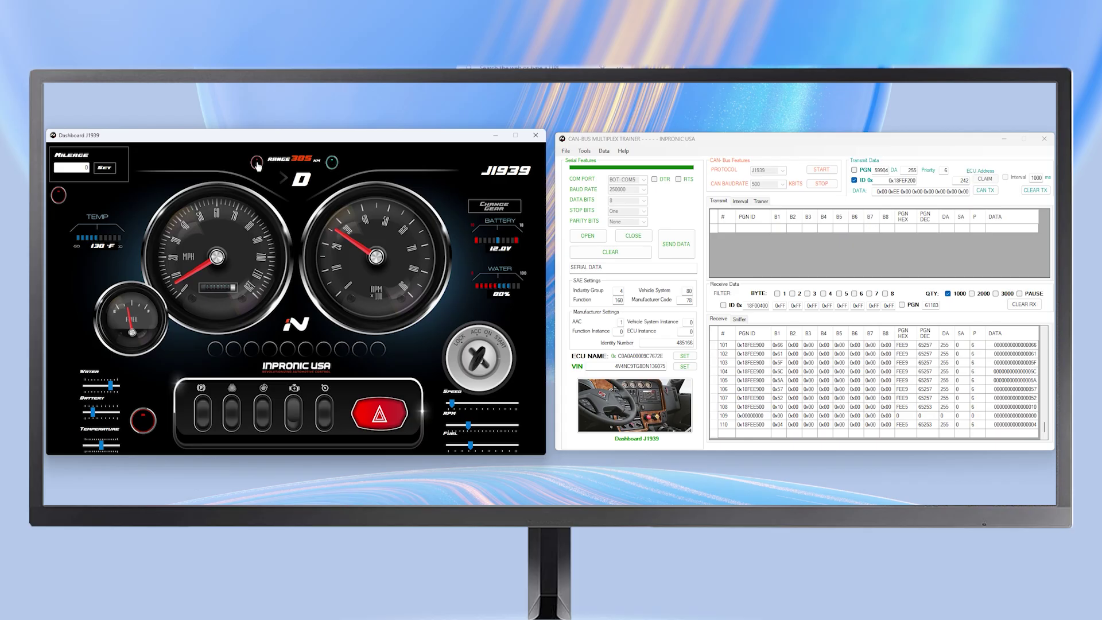
left_click(257, 163)
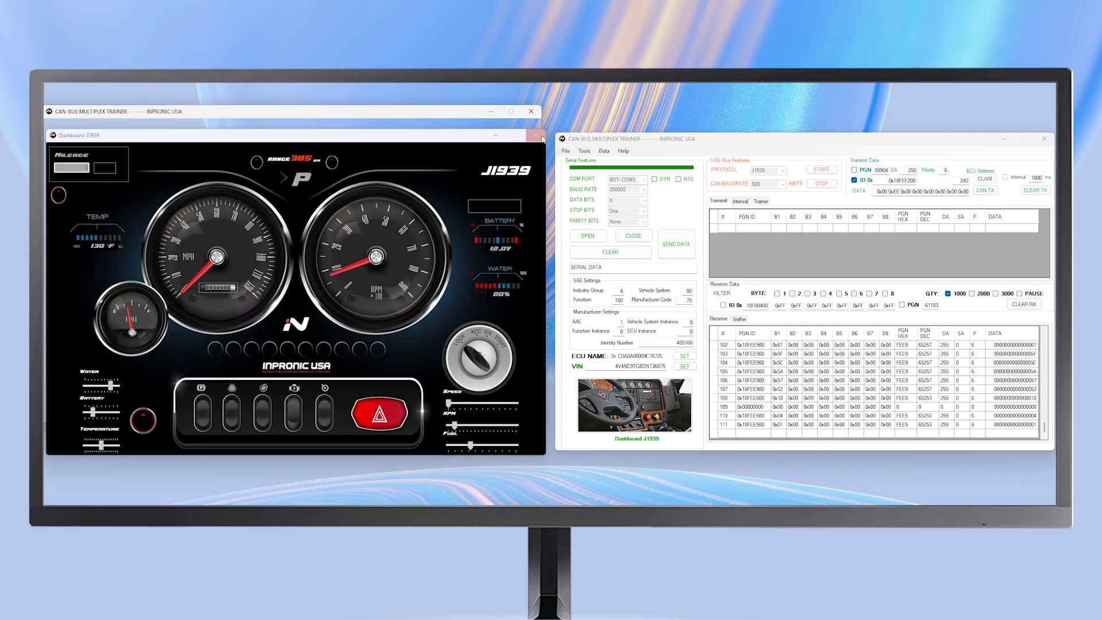
left_click_drag(431, 116, 433, 136)
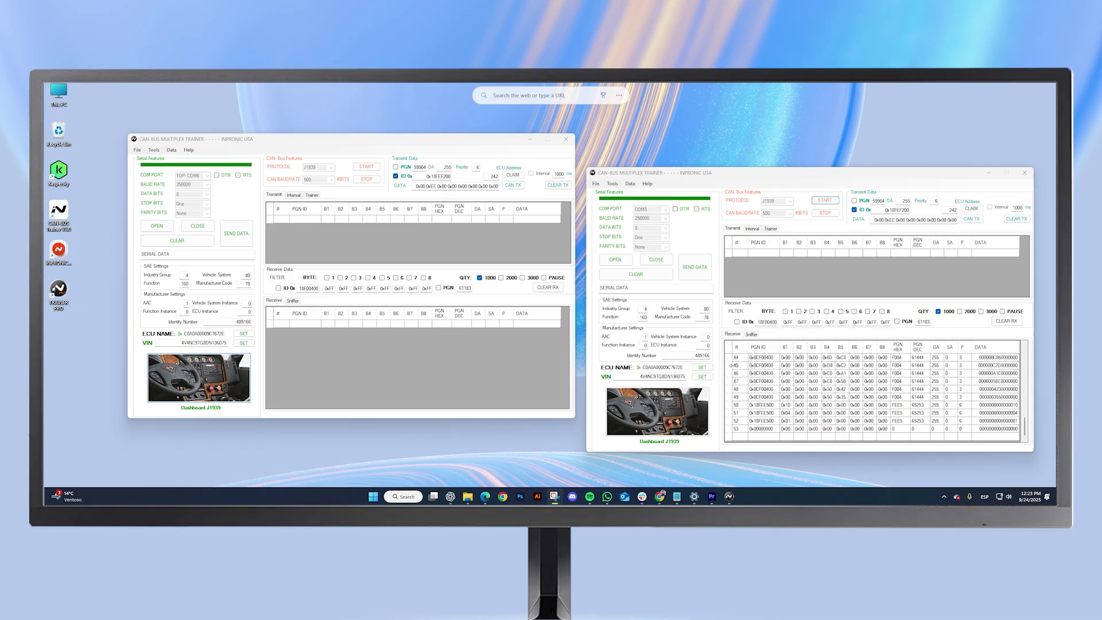
Step: Save the session via Save As as session J1939.cbt on the Desktop, then select the saved file
left_click(581, 137)
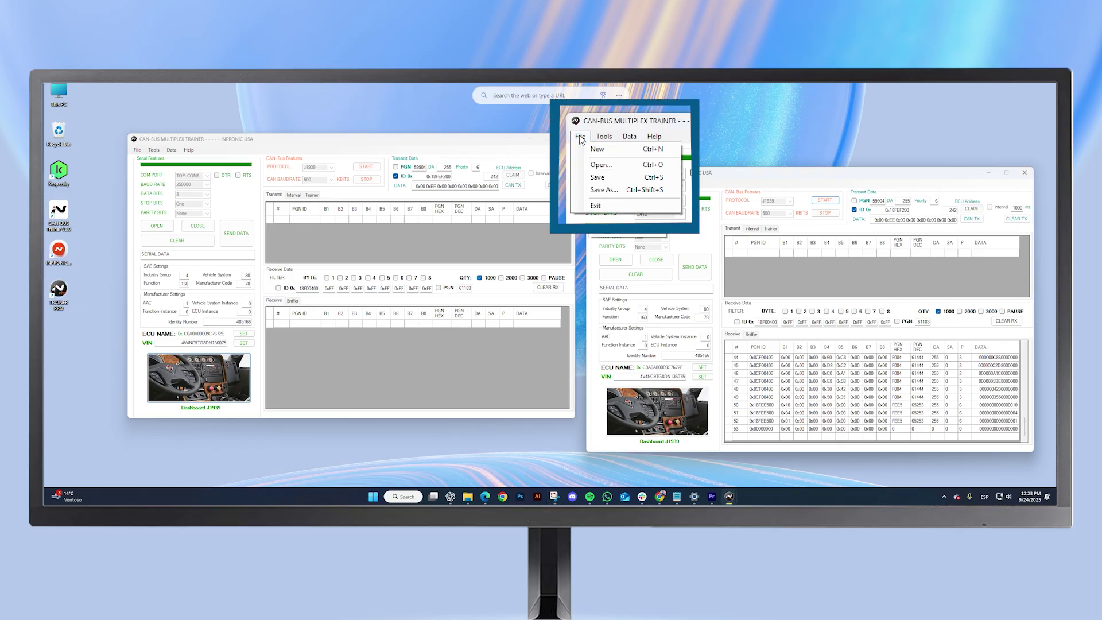
left_click(604, 190)
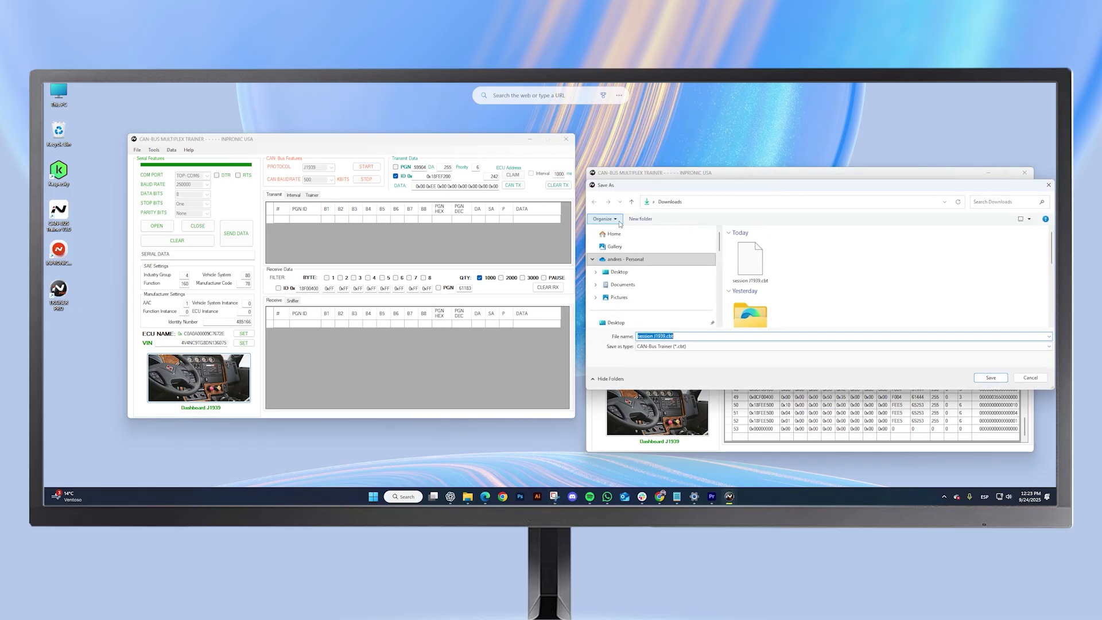
left_click(620, 274)
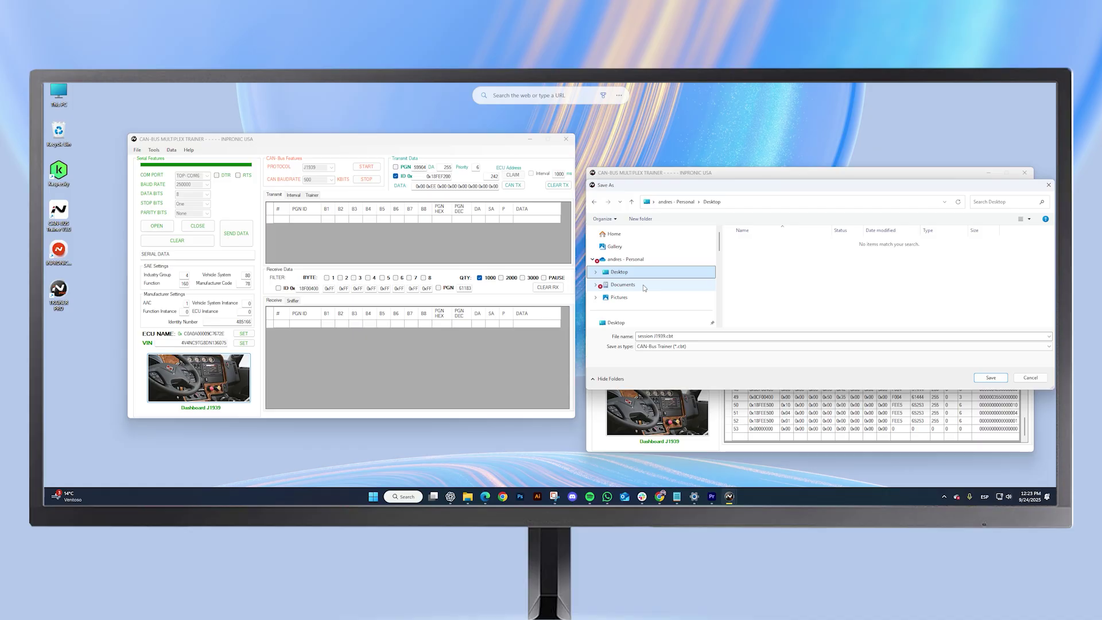
triple_click(655, 336)
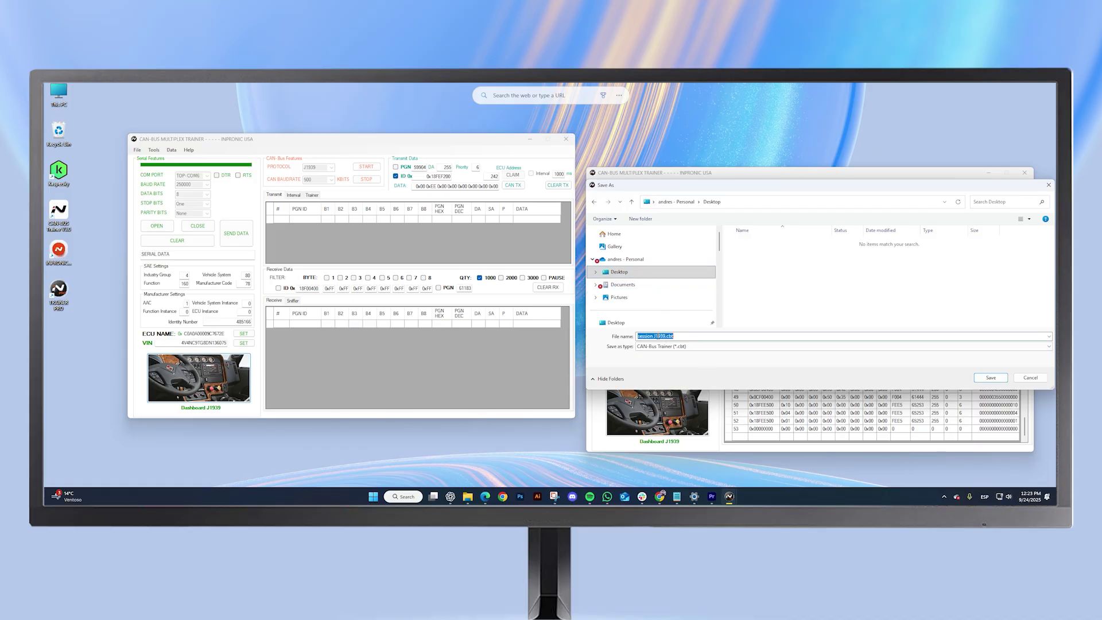
left_click(1002, 380)
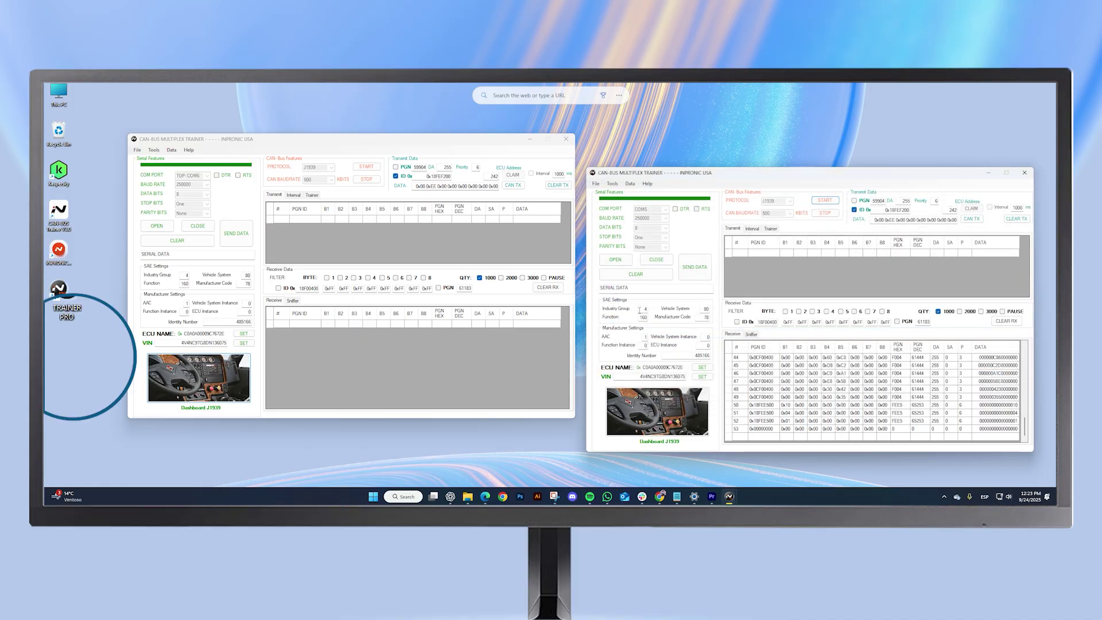
left_click(65, 360)
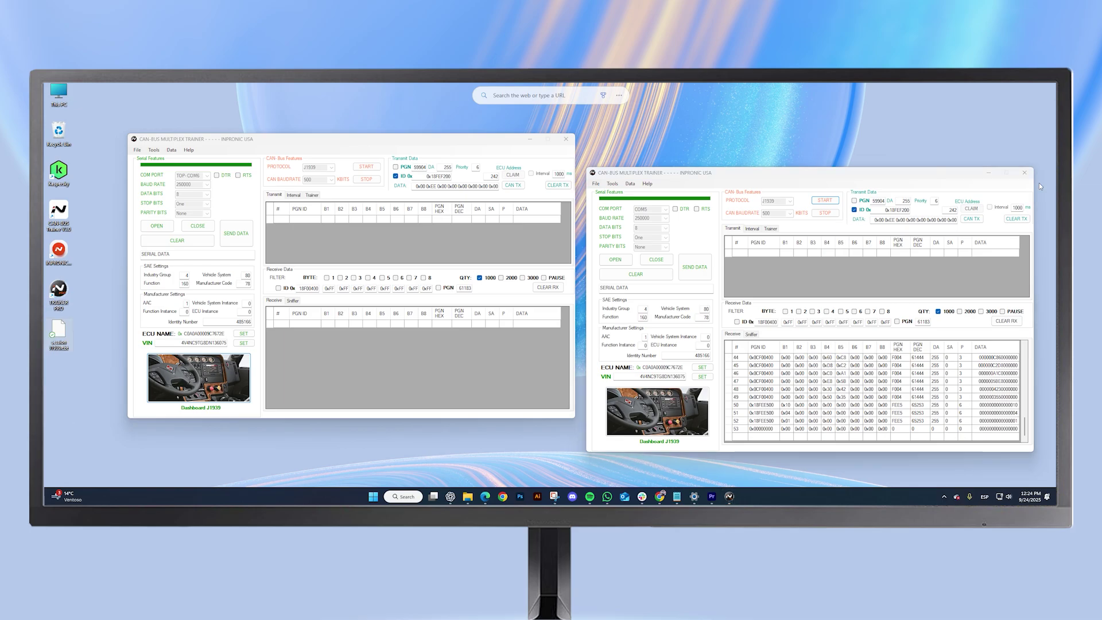
Step: Close the right trainer window and start a new trainer window placed on the right
left_click(1024, 172)
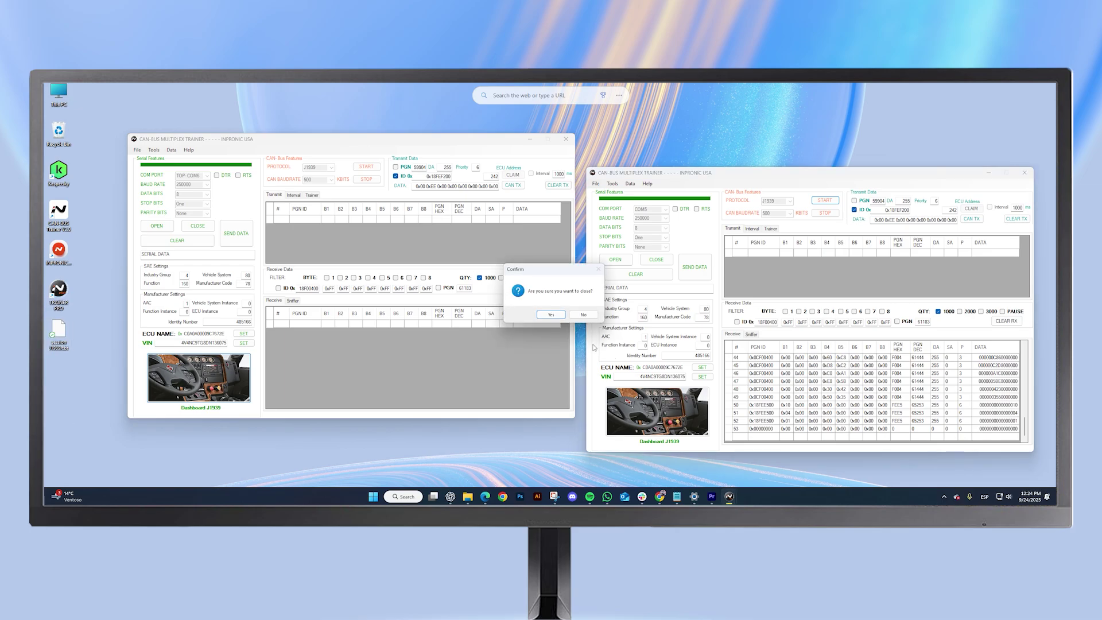
left_click(552, 315)
left_click(93, 292)
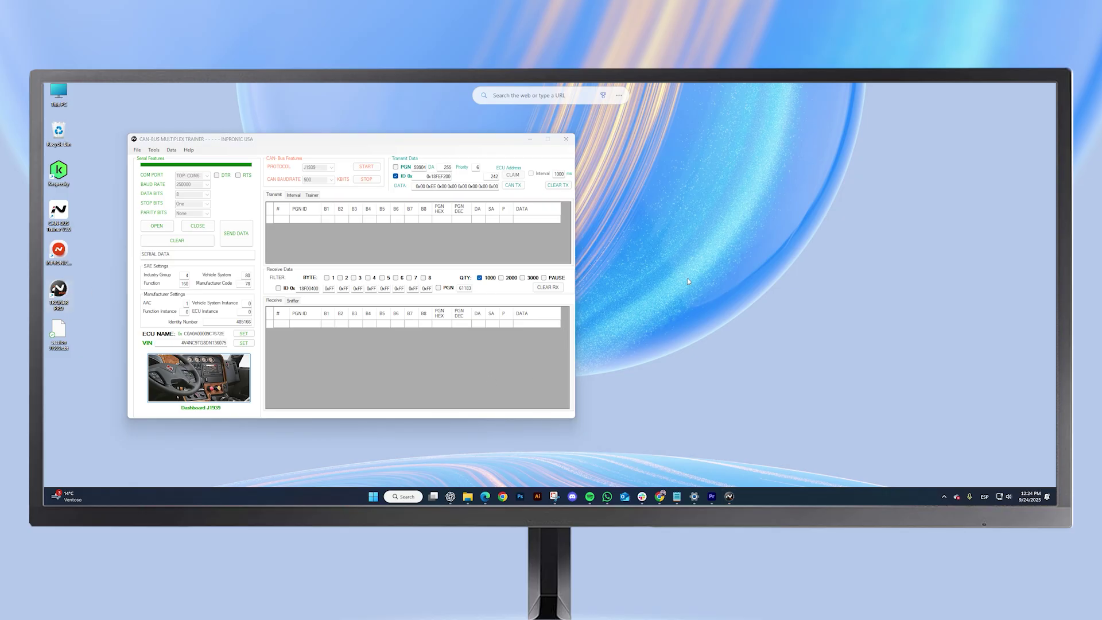
left_click_drag(490, 151, 748, 181)
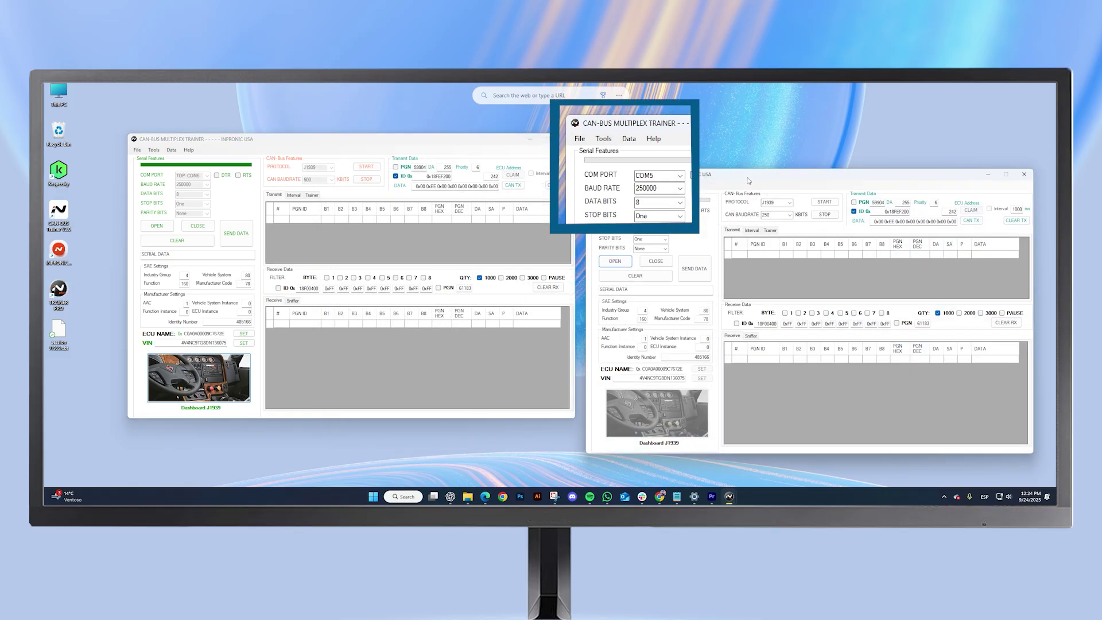
Step: Load session J1939.cbt into the new window, discarding unsaved changes
left_click(595, 186)
left_click(617, 208)
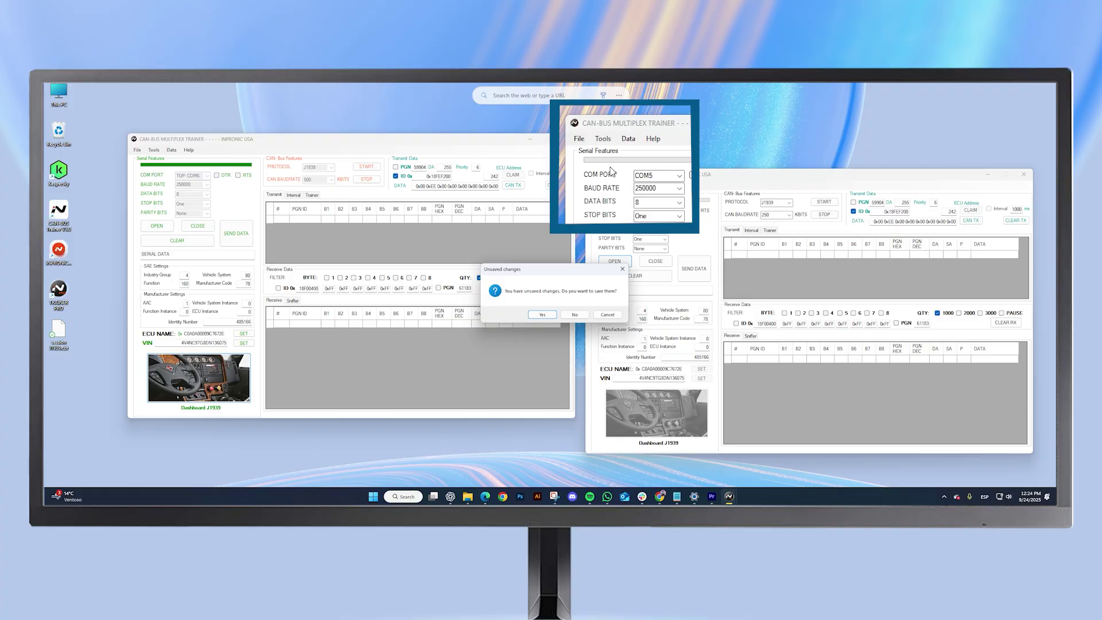
left_click(575, 315)
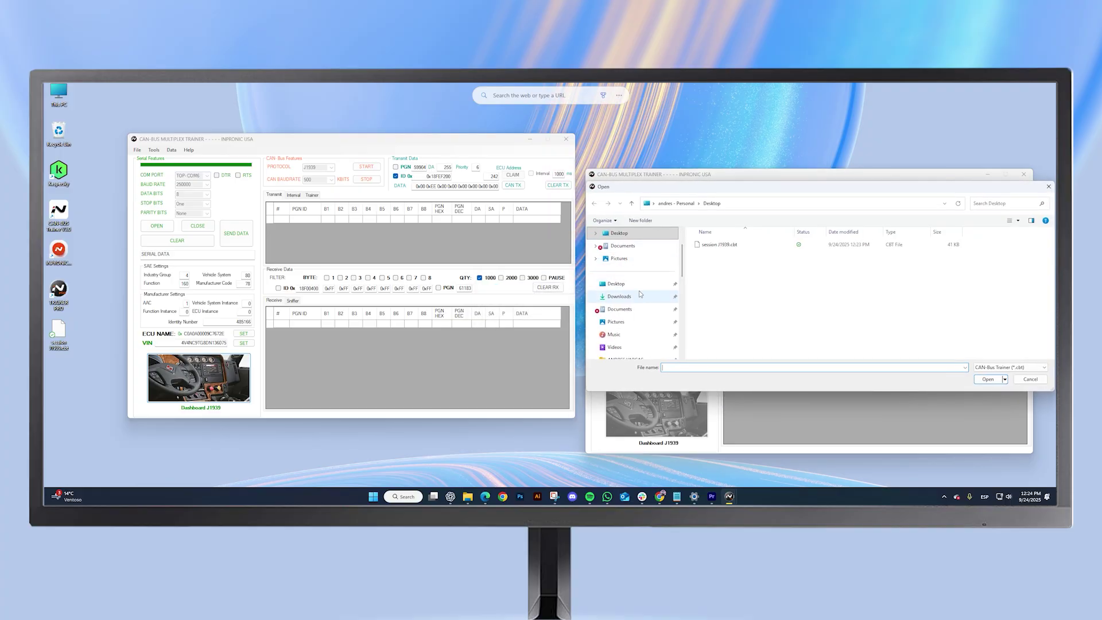
double_click(713, 245)
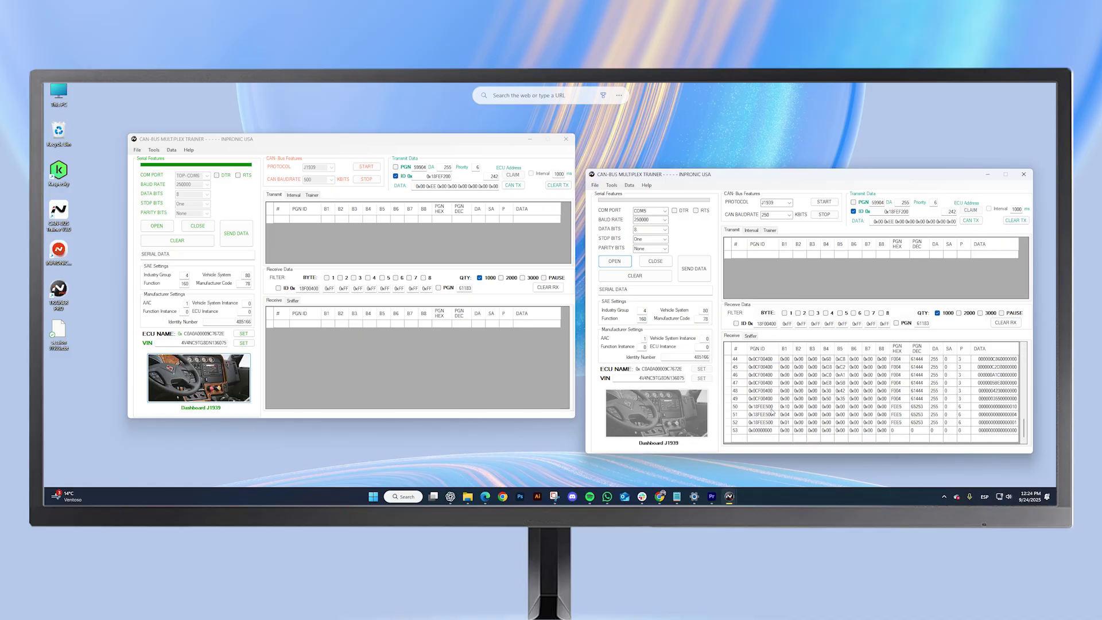
scroll(772, 411, "up", 8)
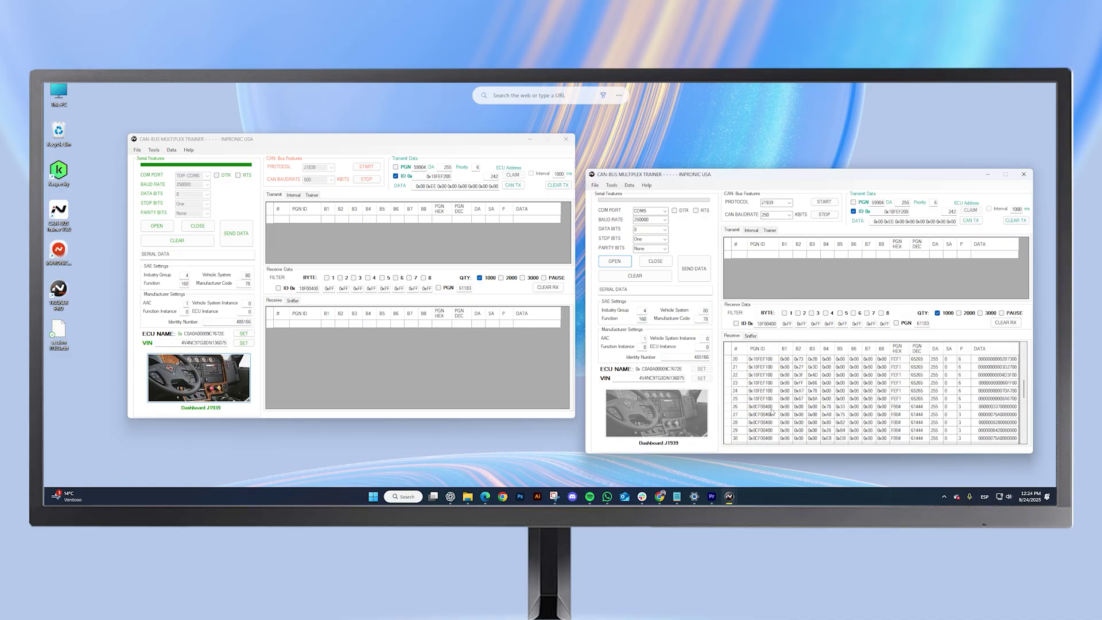
Step: Export the received frame log from the Data menu to the Desktop as logsJ1939
left_click(612, 185)
mouse_move(632, 186)
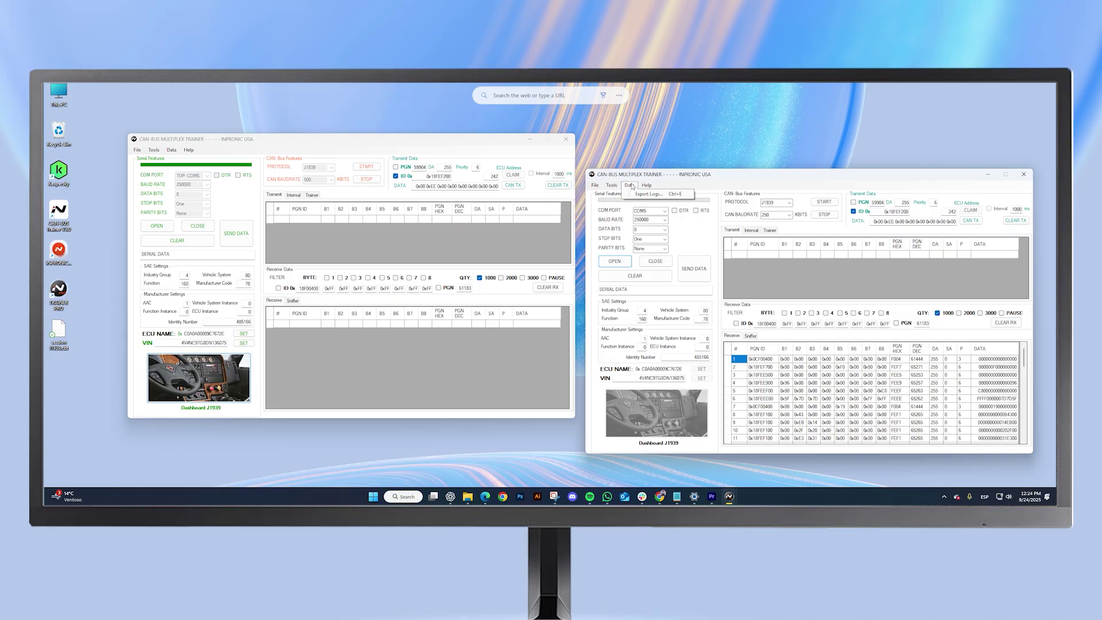
left_click(740, 360)
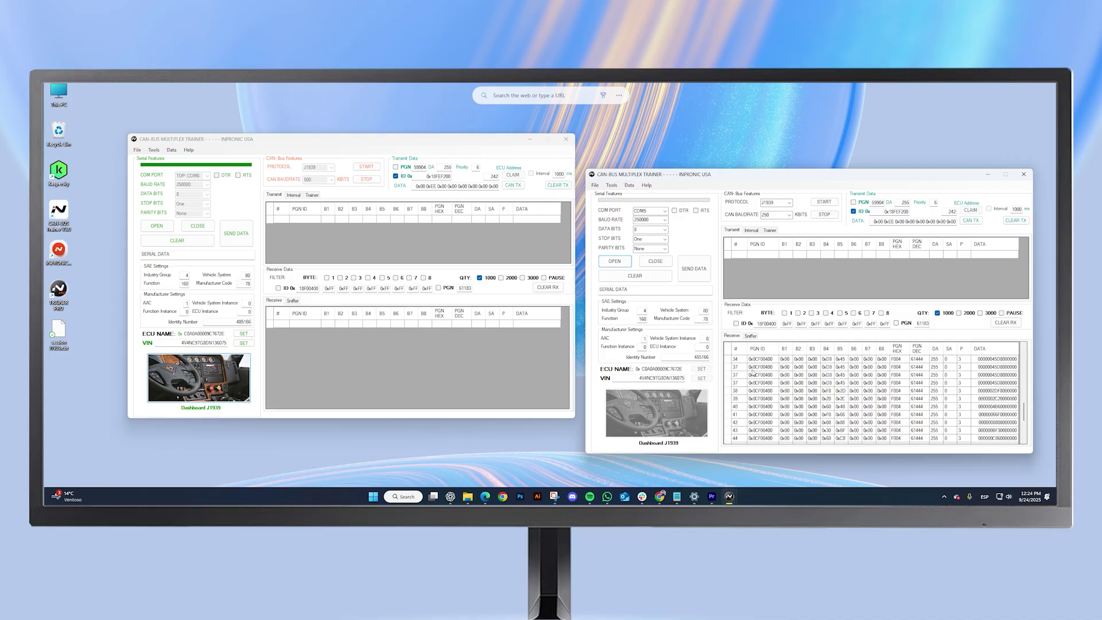
left_click(629, 186)
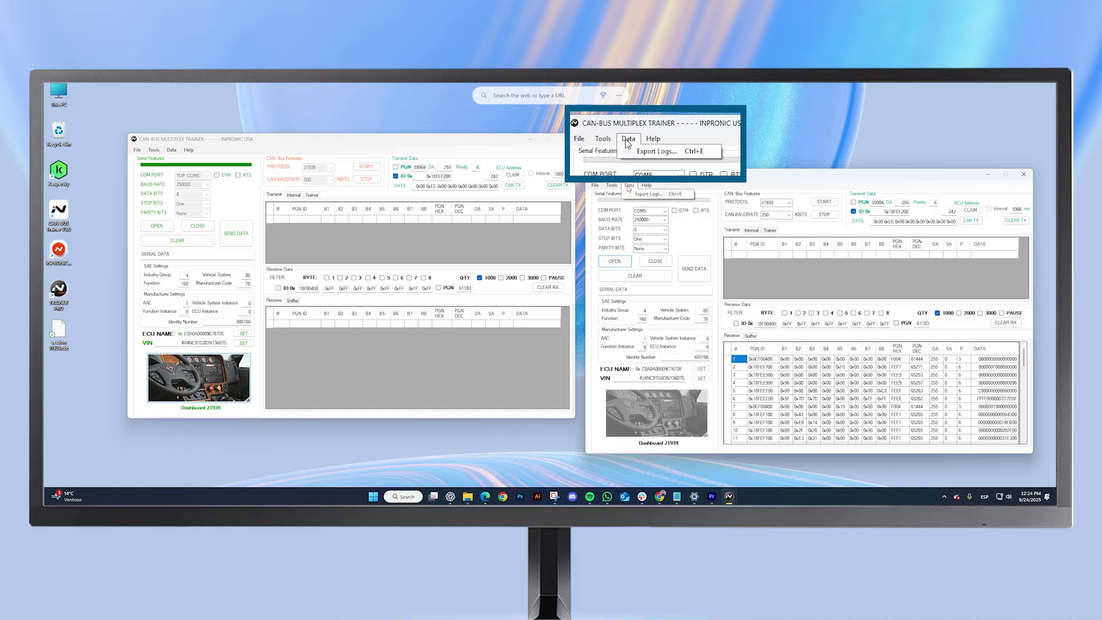
left_click(645, 195)
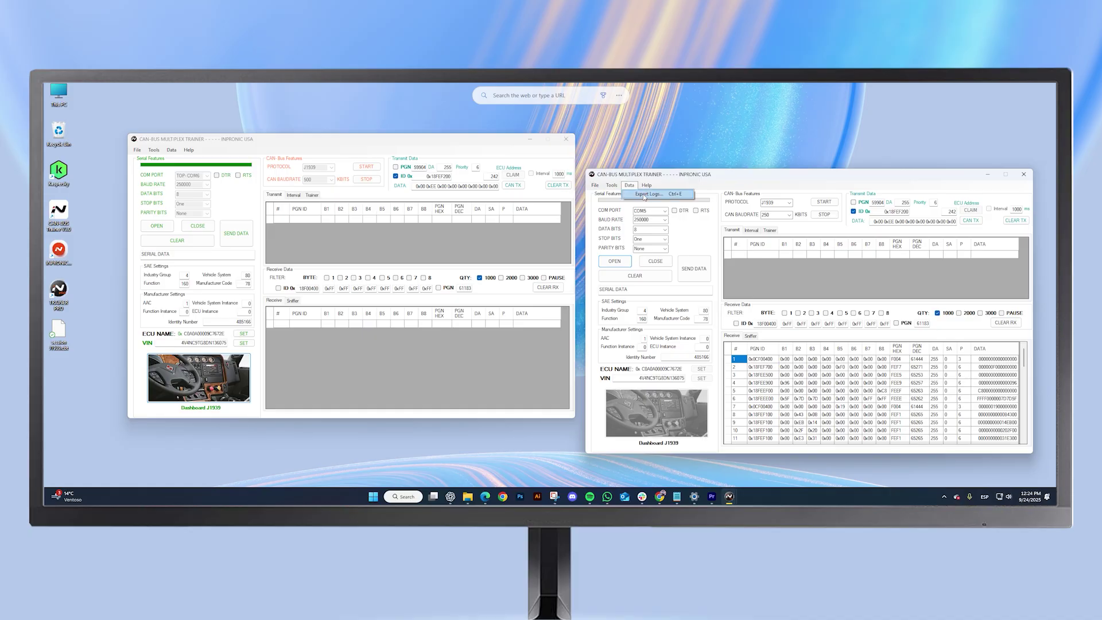
left_click(618, 284)
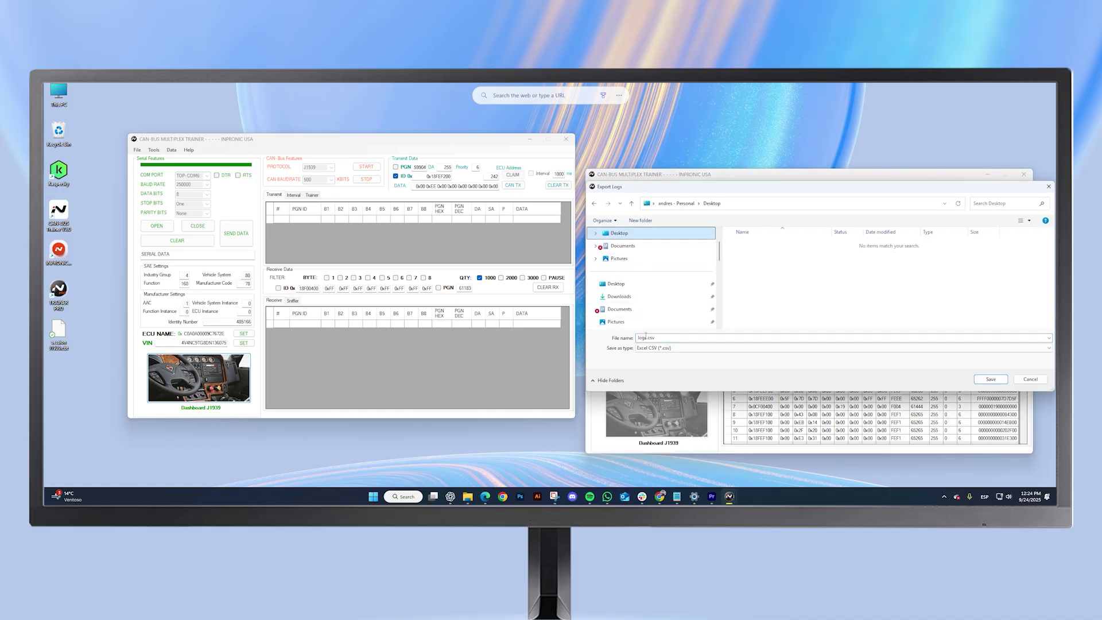
double_click(647, 338)
type("logsJ1939")
key("Return")
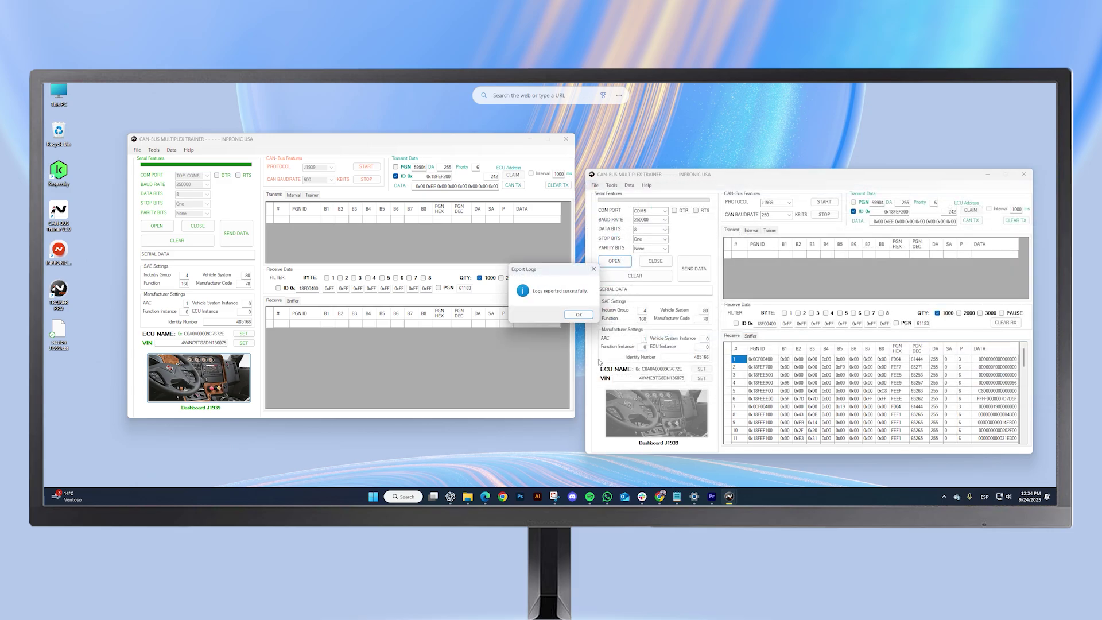
left_click(588, 316)
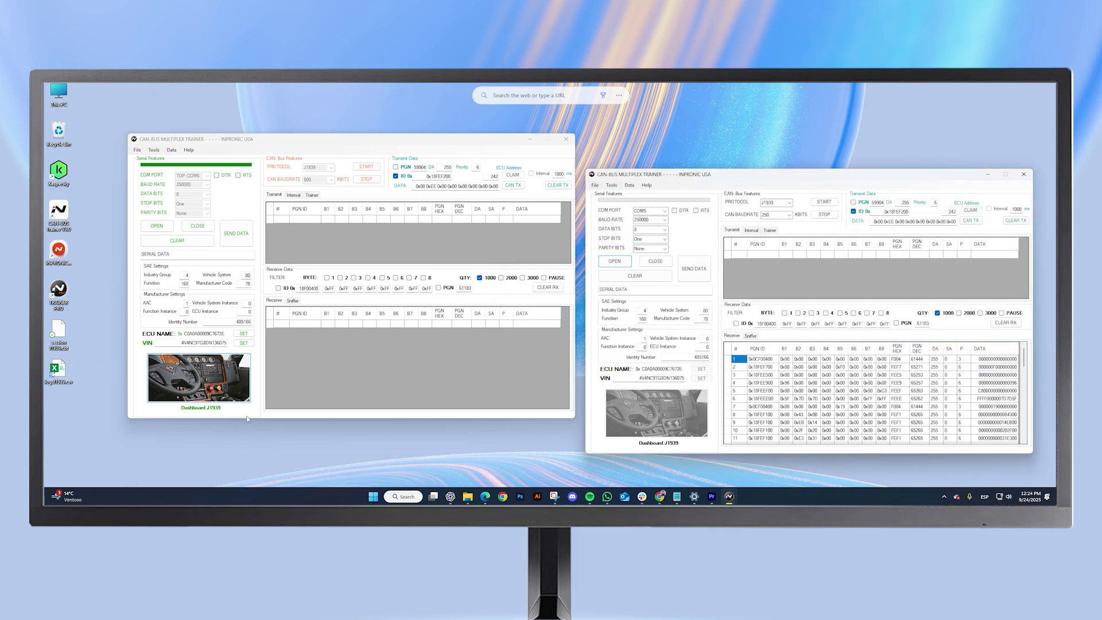
Step: Open logsJ1939.csv from the desktop in Excel, maximize it and scroll through the PGN rows
key("super+d")
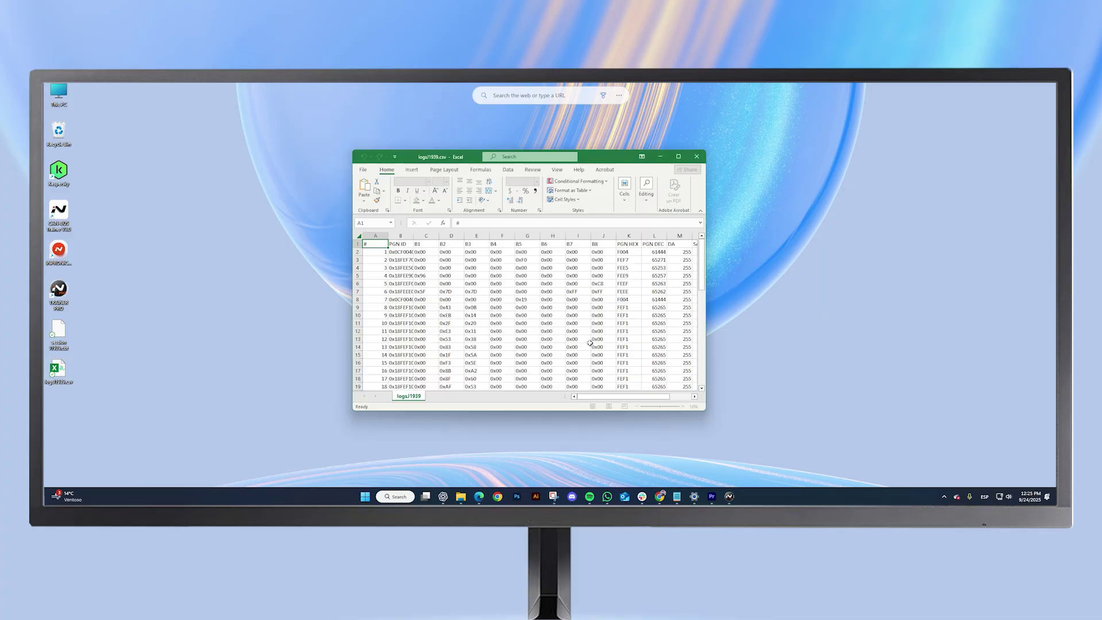
left_click(684, 158)
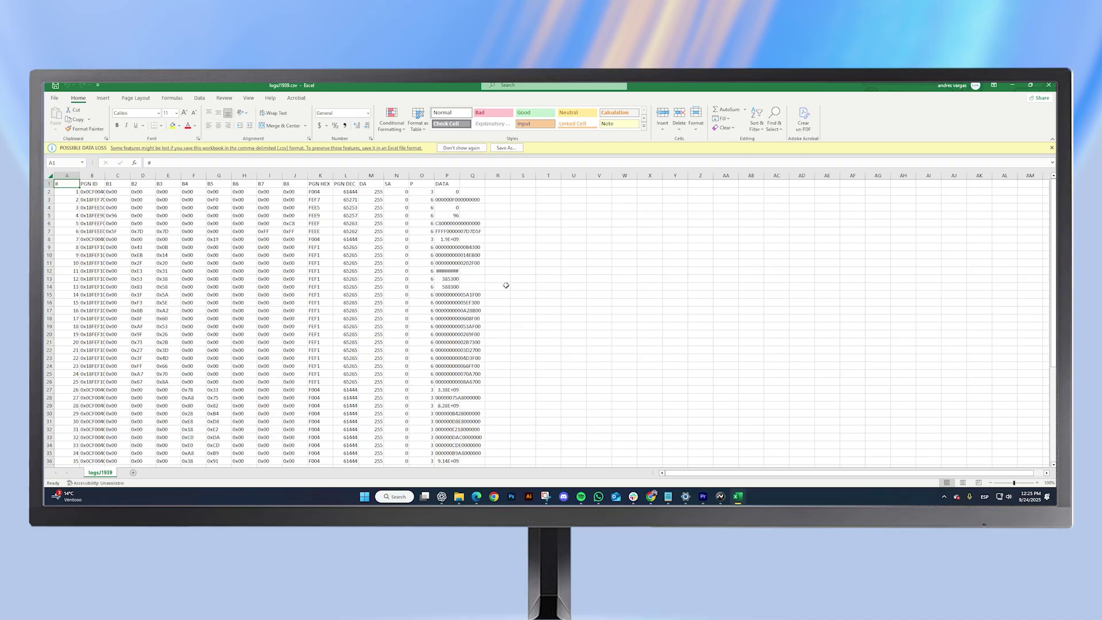
scroll(134, 286, "down", 7)
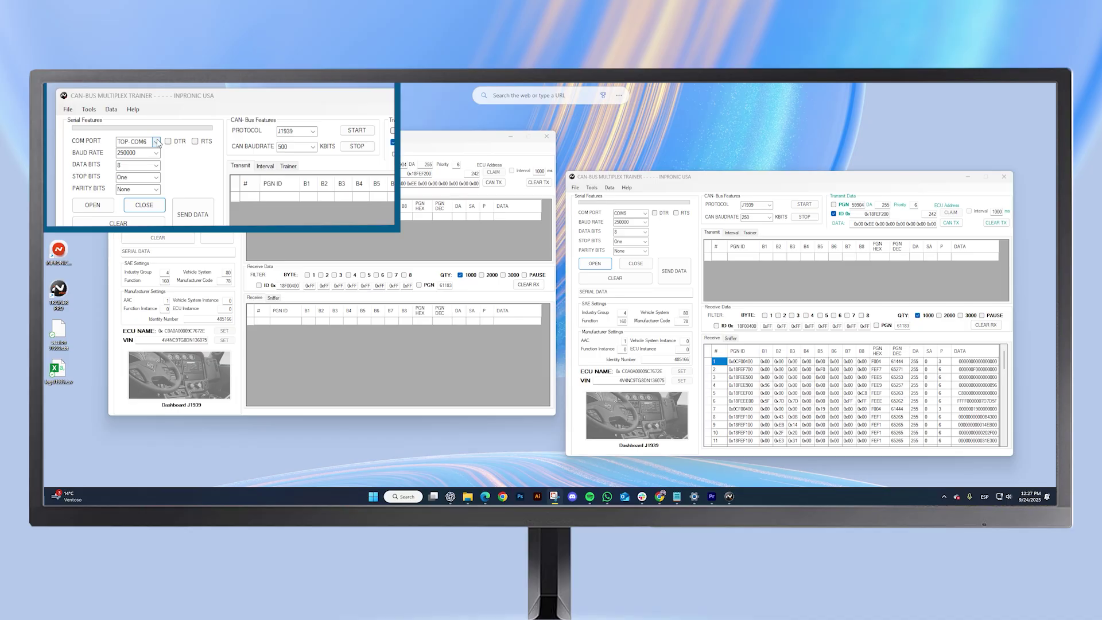
Step: Connect the left trainer on TOP-COM6 and start its CAN bus on OBD-II
left_click(156, 142)
left_click(150, 161)
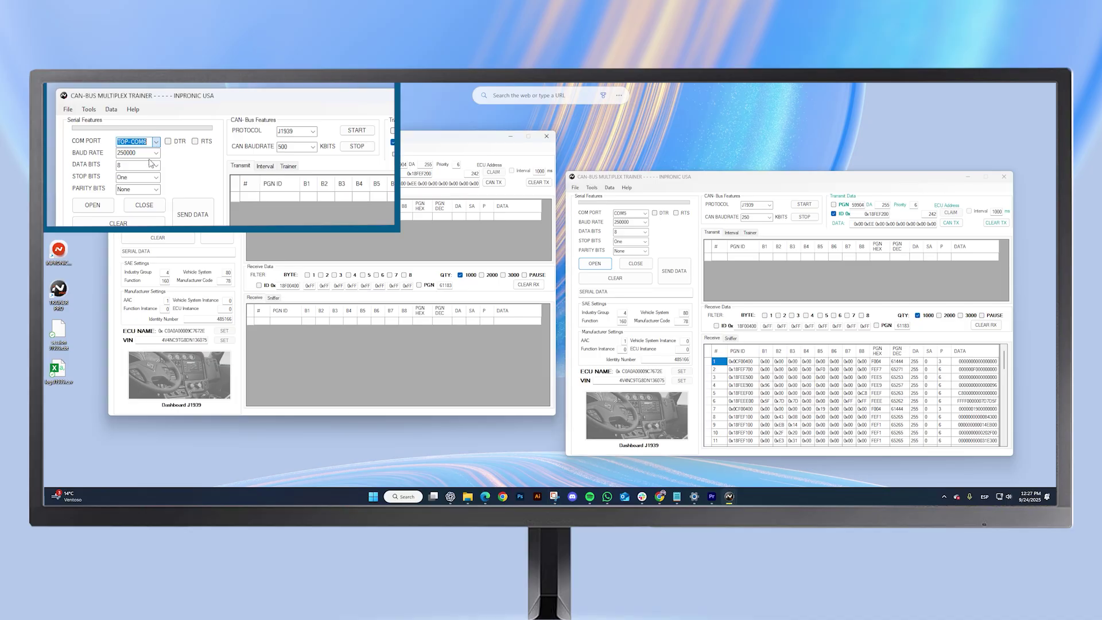
left_click(92, 205)
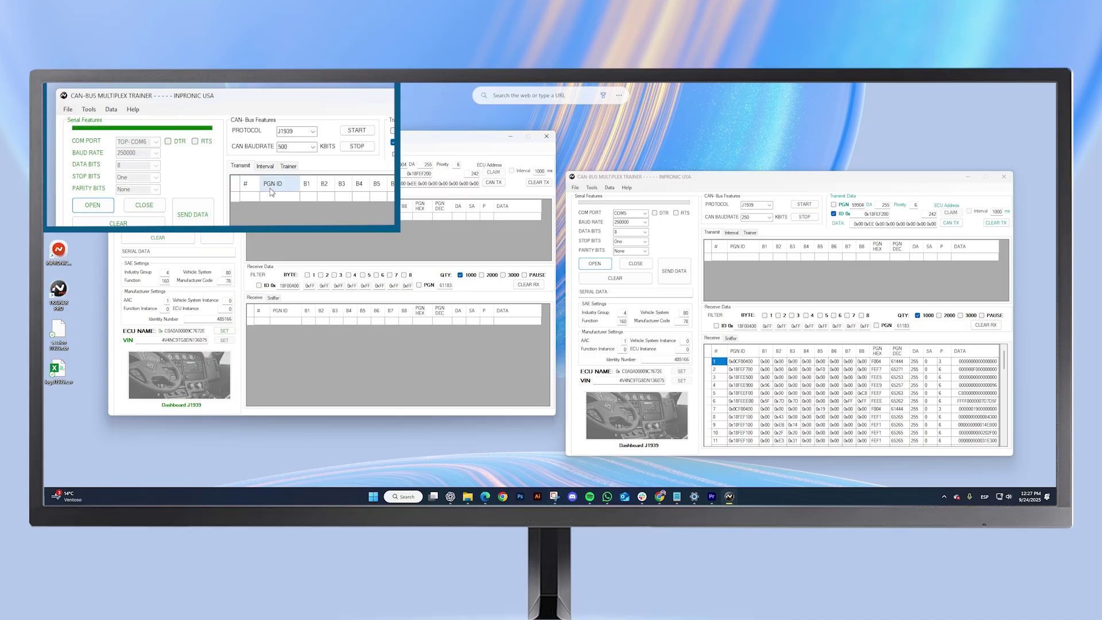
left_click(314, 132)
left_click(315, 134)
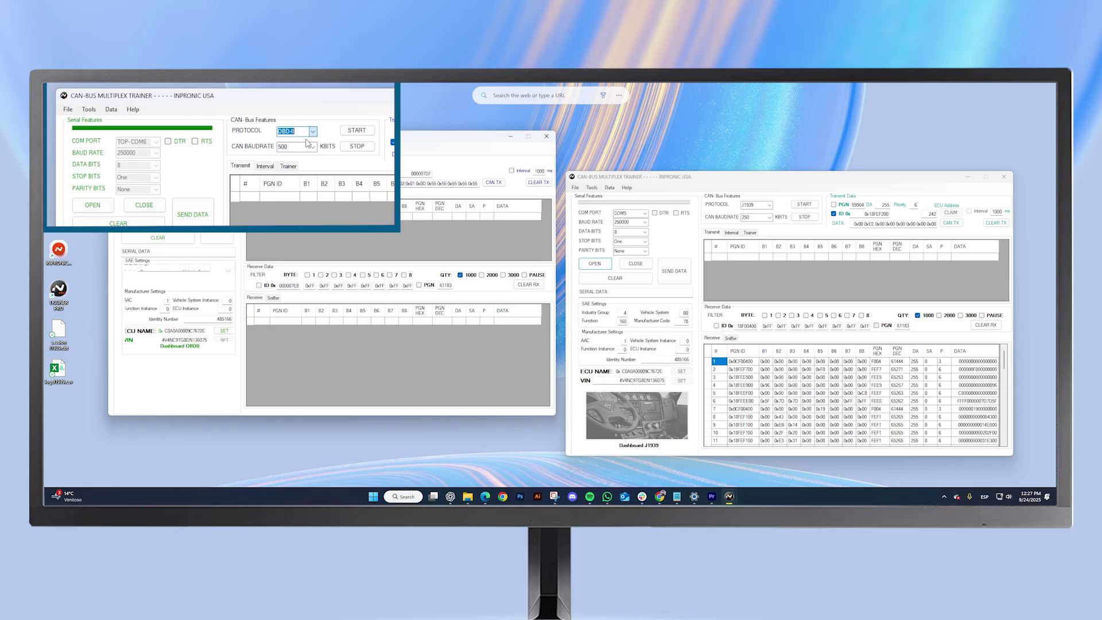
left_click(312, 148)
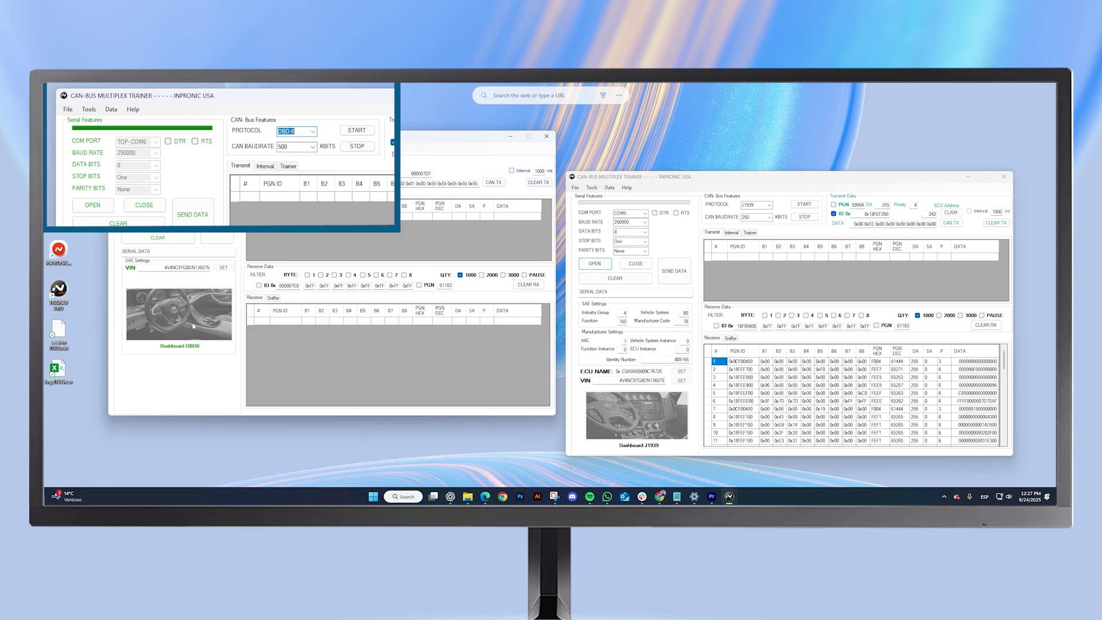
left_click(357, 131)
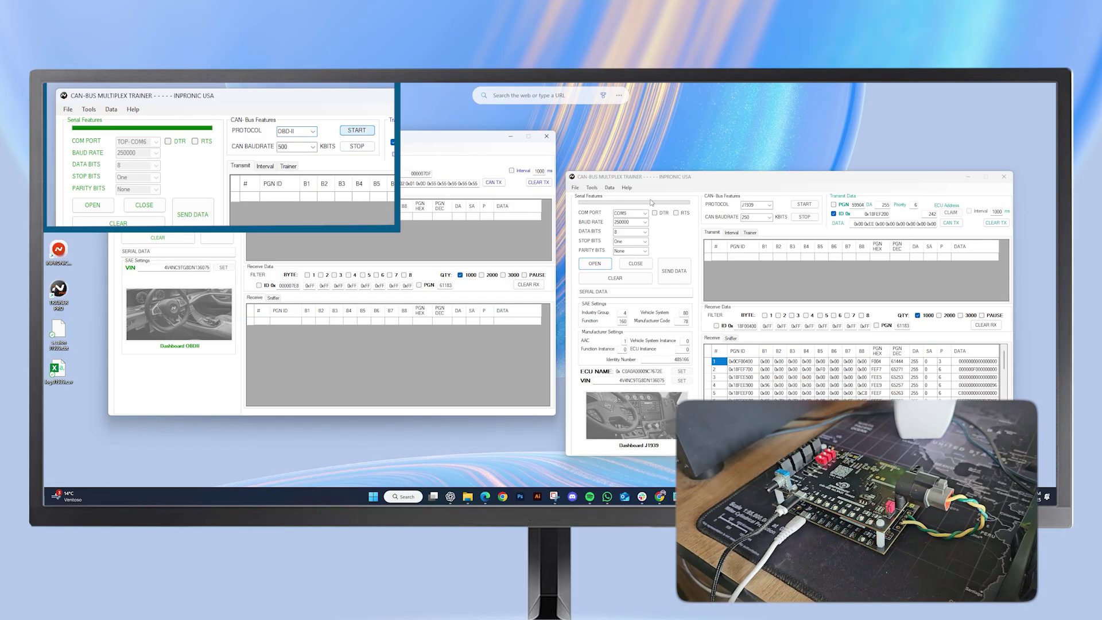
Step: Connect the second trainer on COM5, start it on OBD-II at 500 kbit/s, and clear received frames
left_click(646, 213)
left_click(626, 222)
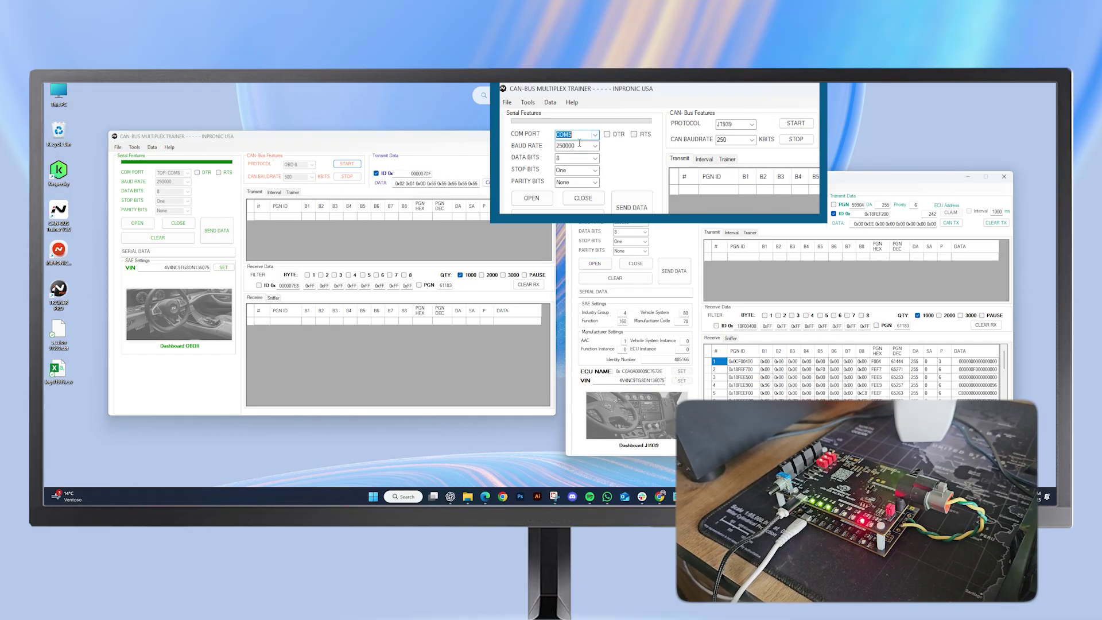
left_click(602, 267)
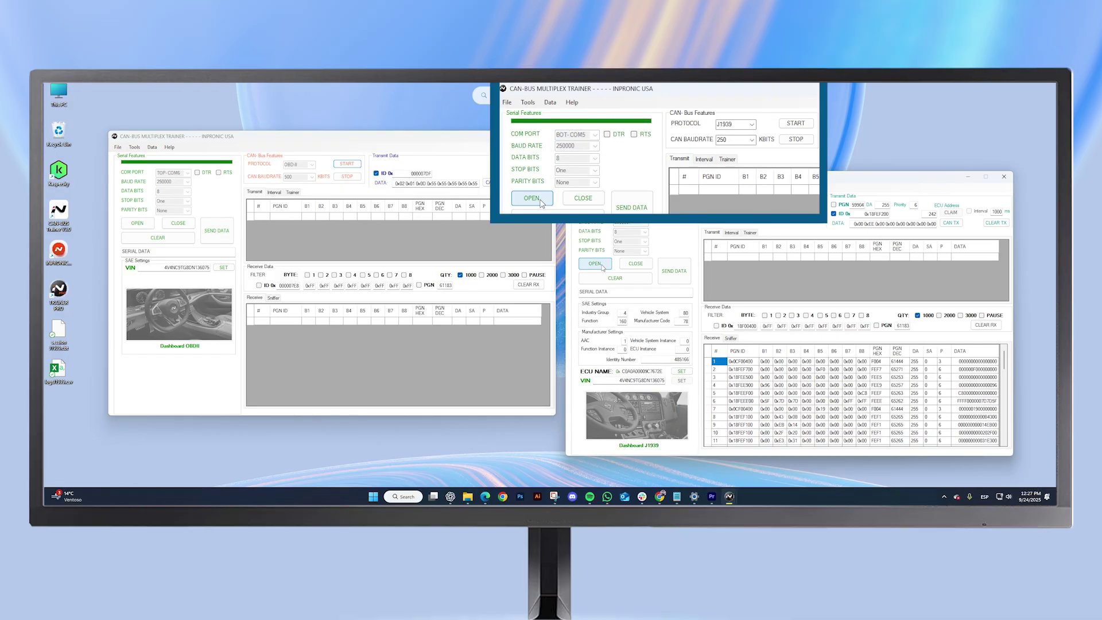
left_click(751, 125)
left_click(738, 140)
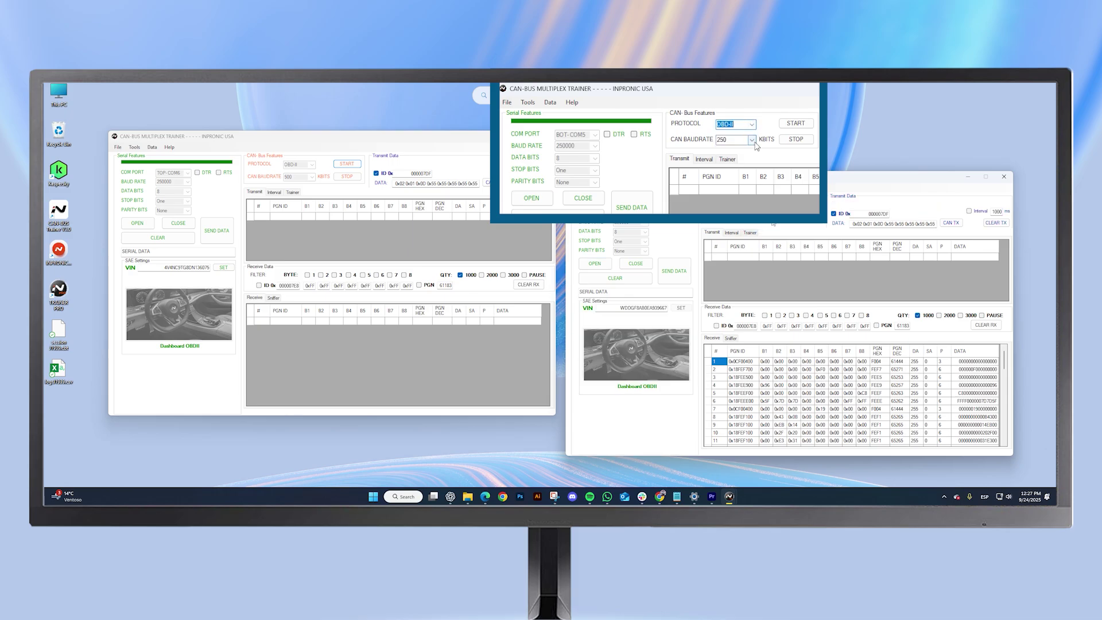
left_click(752, 140)
left_click(728, 200)
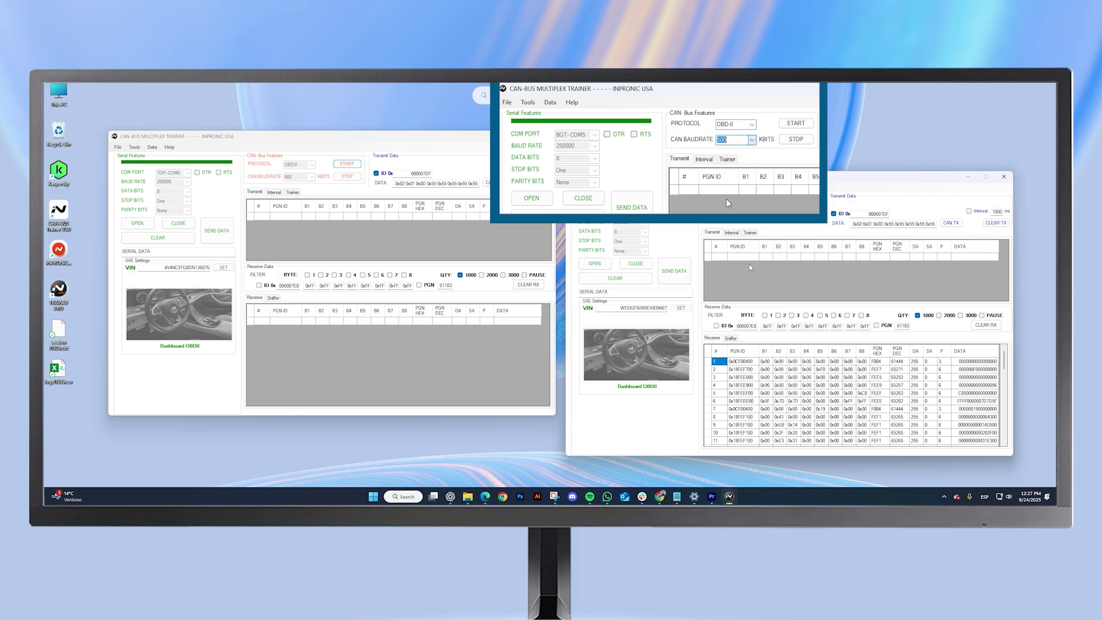
left_click(790, 126)
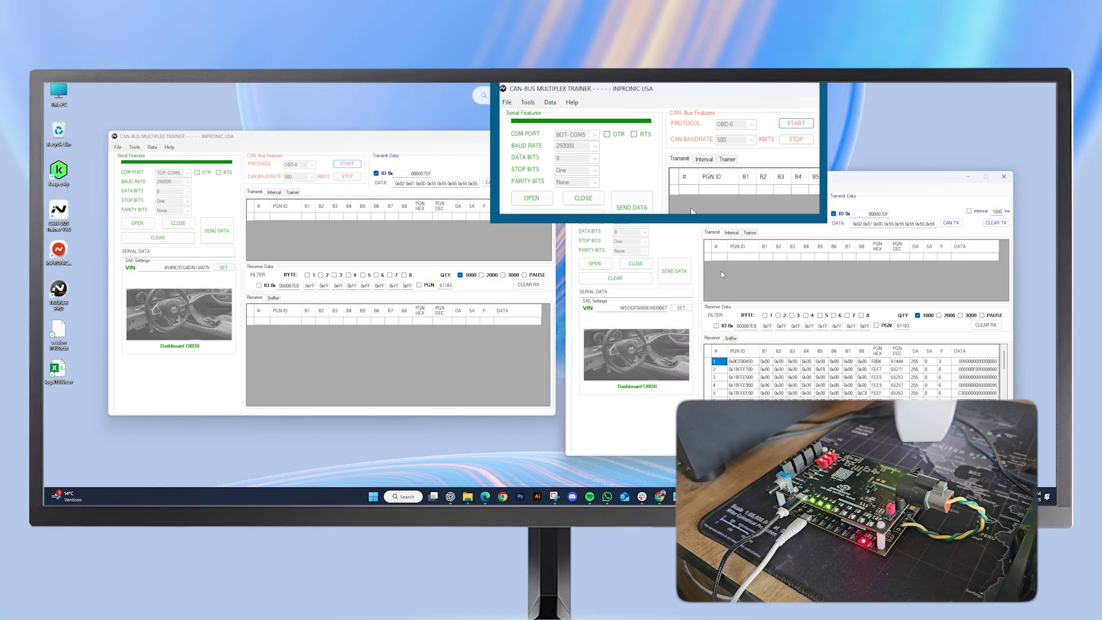
left_click(986, 325)
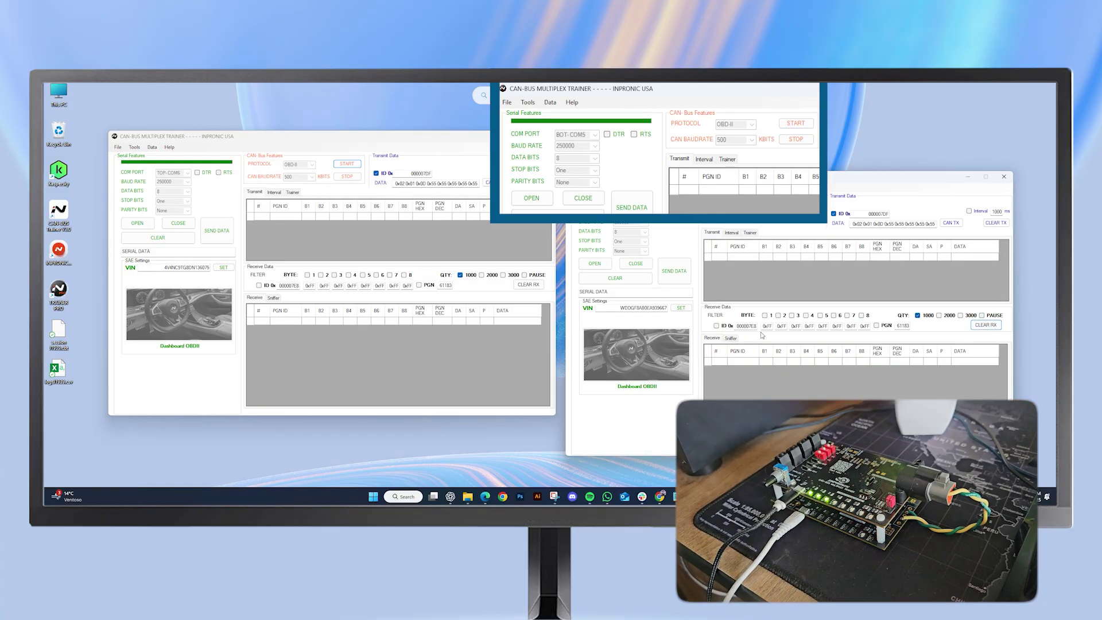
Step: Apply the VIN, open the OBD-II dashboard beside the trainer and switch its engine on
left_click(224, 269)
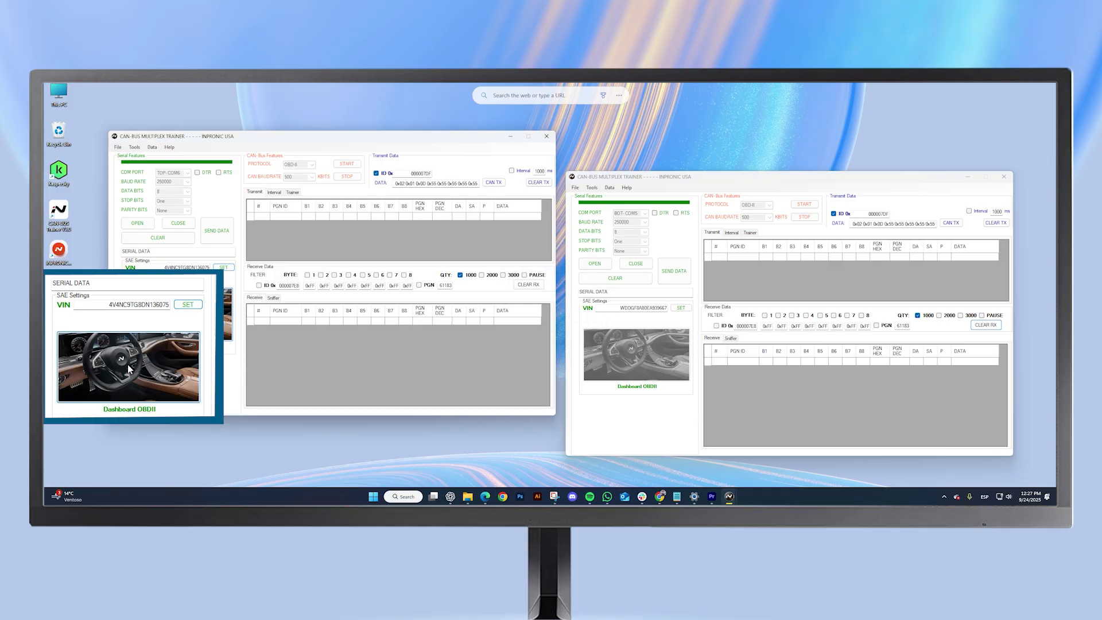
left_click(180, 317)
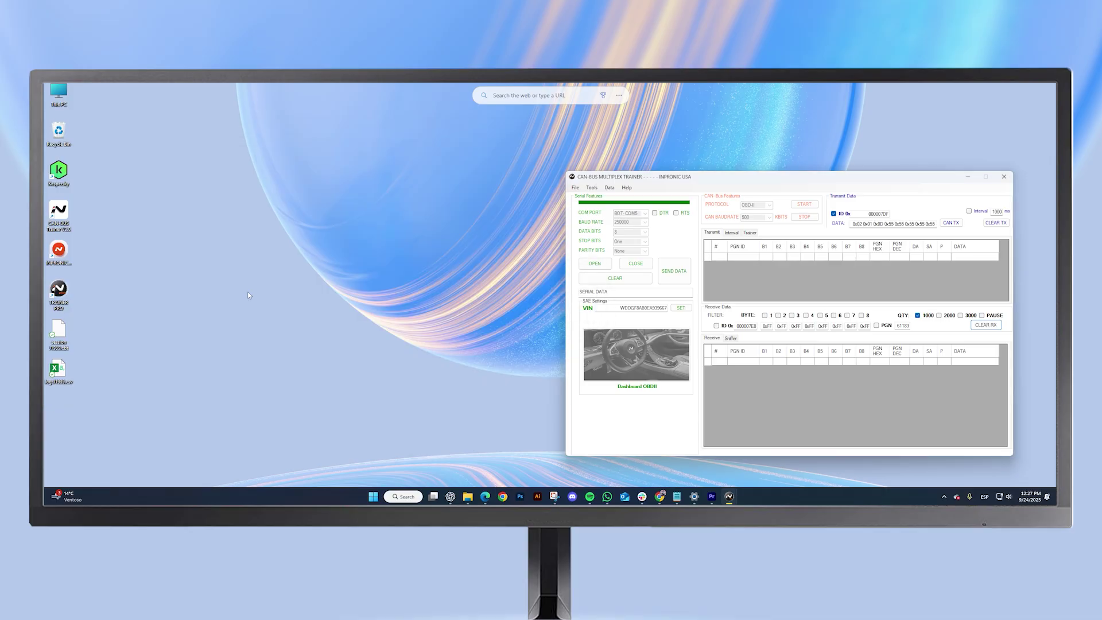
left_click_drag(281, 100, 338, 170)
left_click(491, 399)
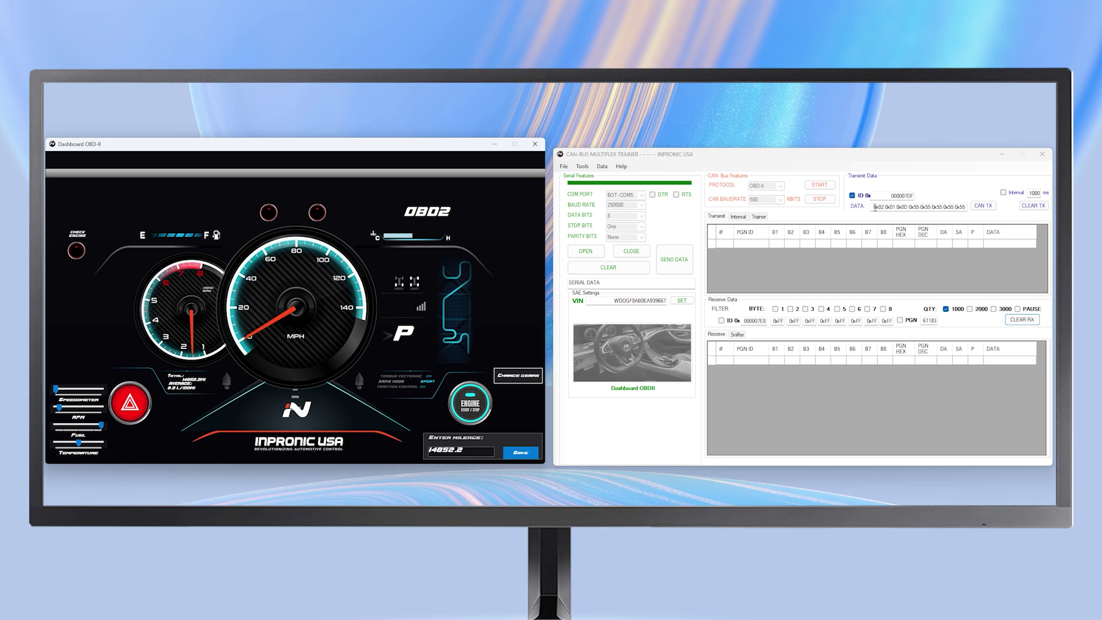
Step: Shift the dashboard gear from P to D and raise the speed to about 40 mph
left_click_drag(875, 207, 970, 207)
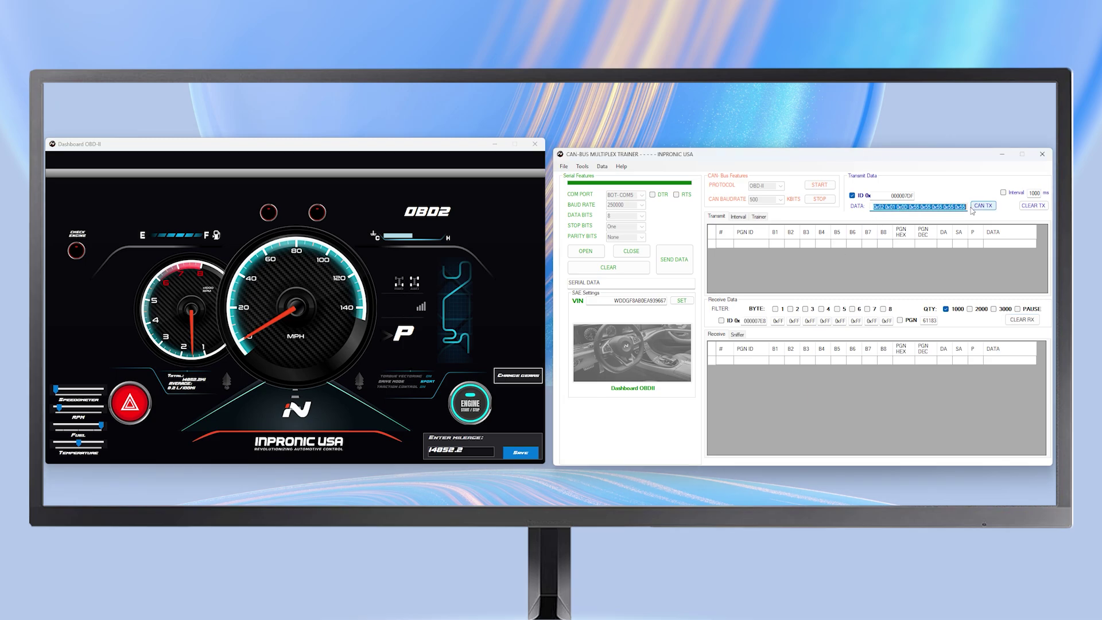
left_click(524, 378)
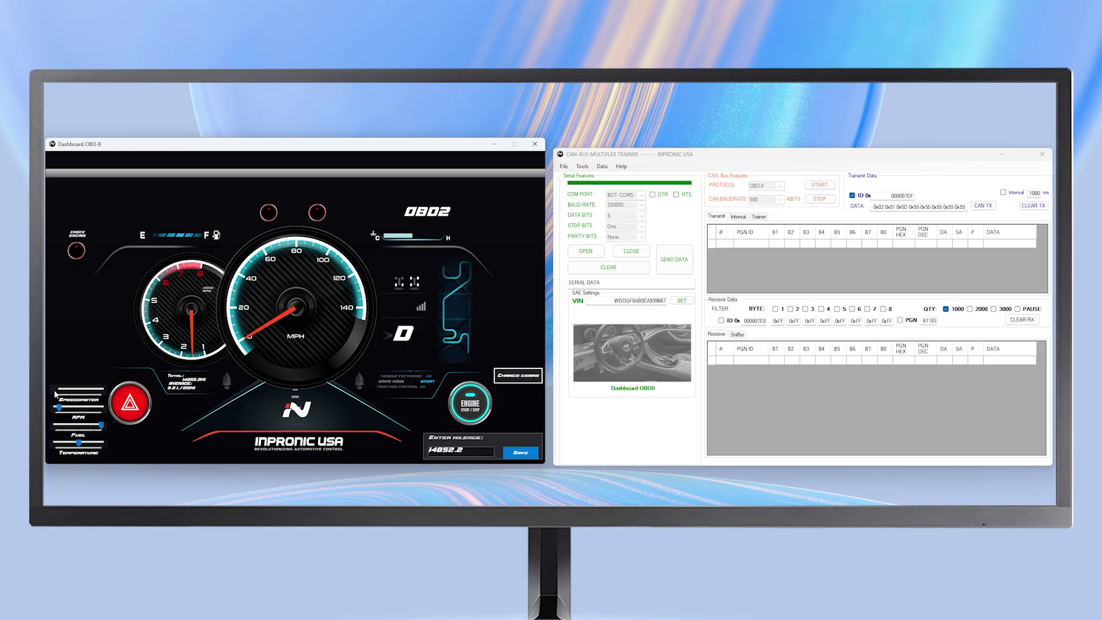
left_click_drag(55, 393, 73, 389)
Step: Change the request PID to 0C and send it twice, raising dashboard RPM to about 4.5 between sends
left_click(924, 199)
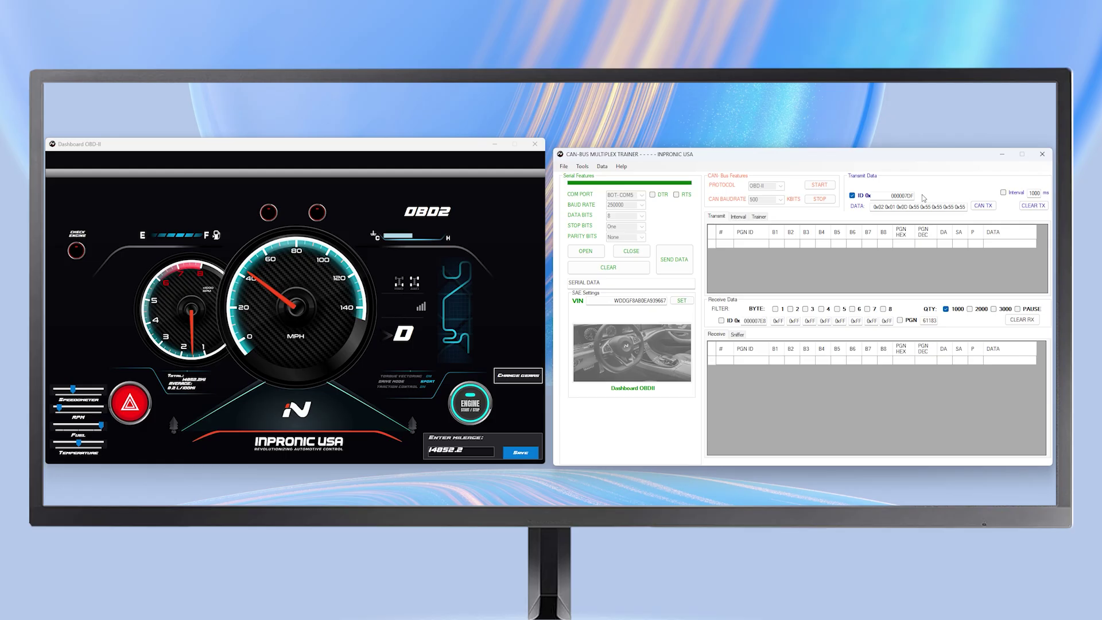
left_click(885, 208)
left_click(919, 207)
key("BackSpace")
type("C")
left_click(982, 206)
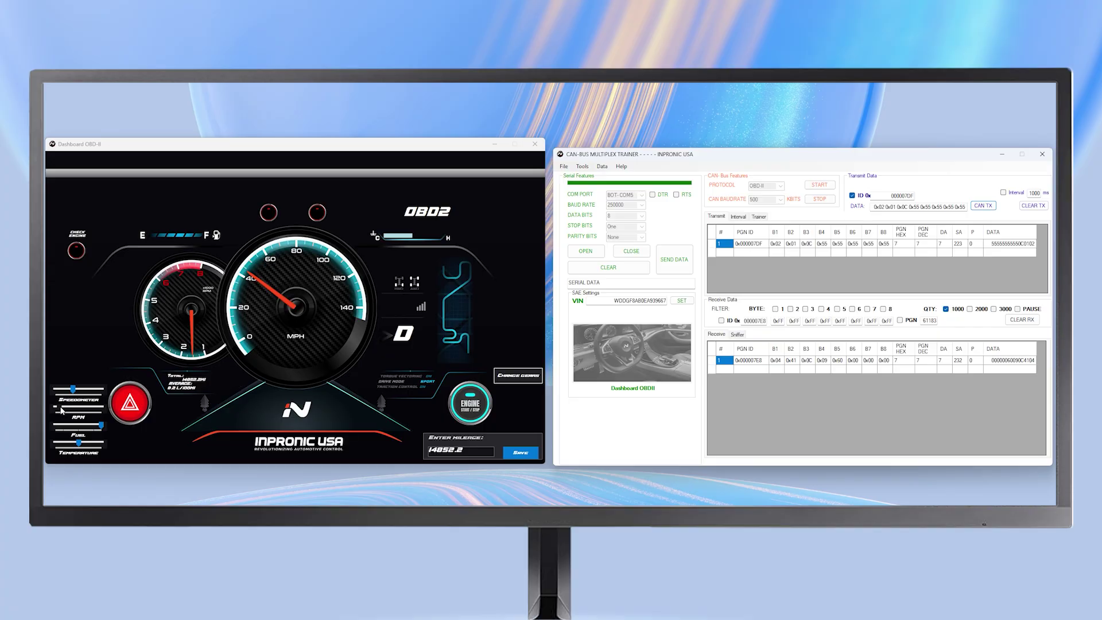
left_click_drag(62, 410, 86, 409)
left_click(983, 205)
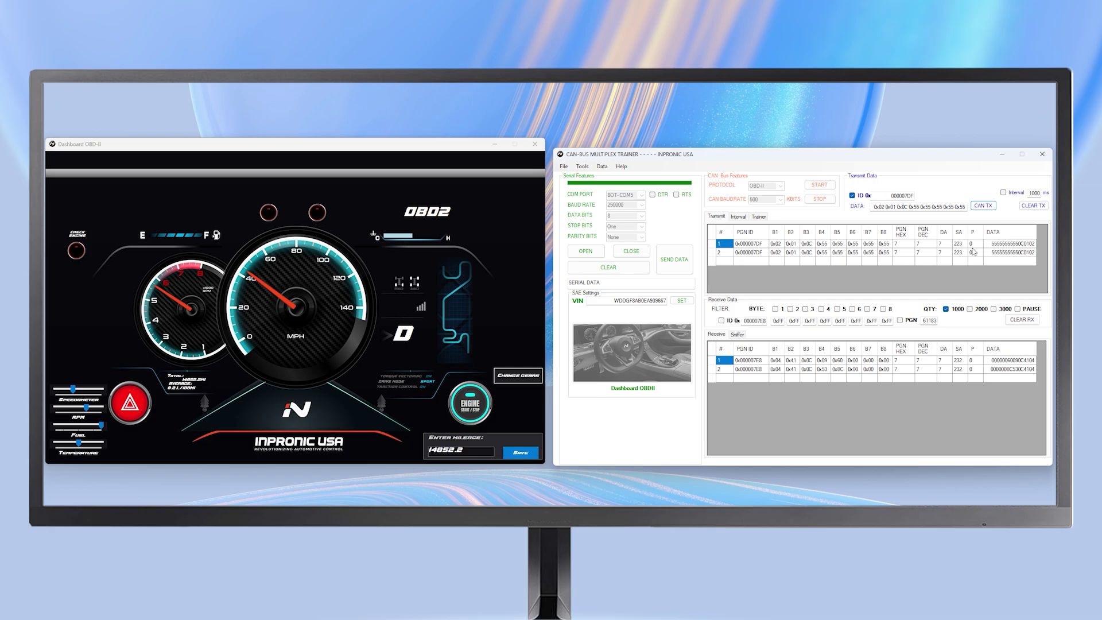
Step: Change the request PID from 0C to 0D and send the vehicle speed request
left_click(839, 371)
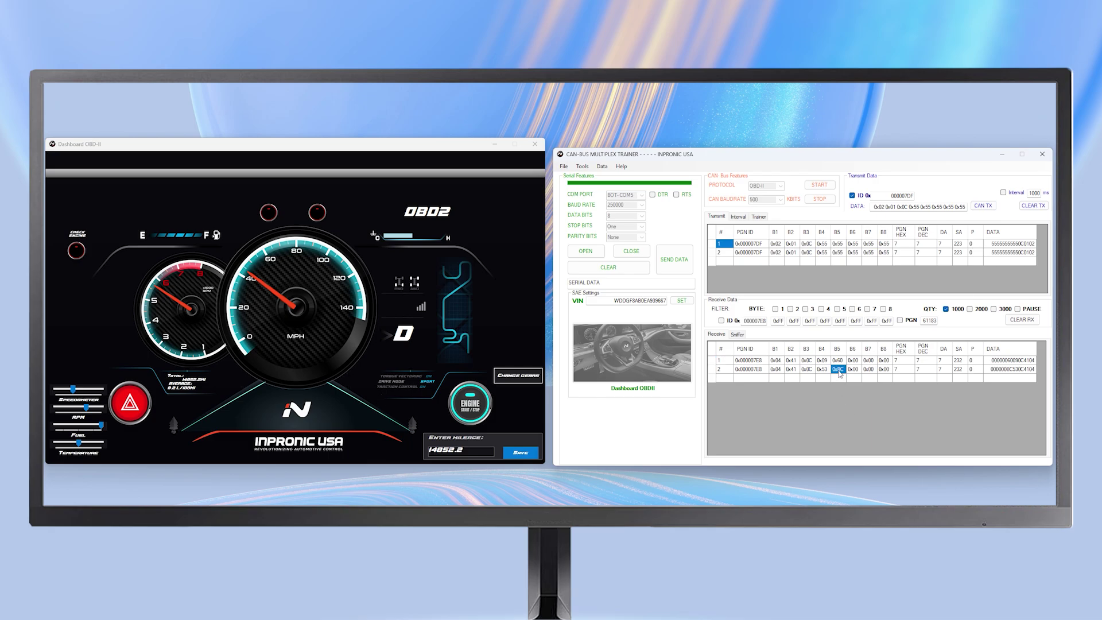
left_click(306, 238)
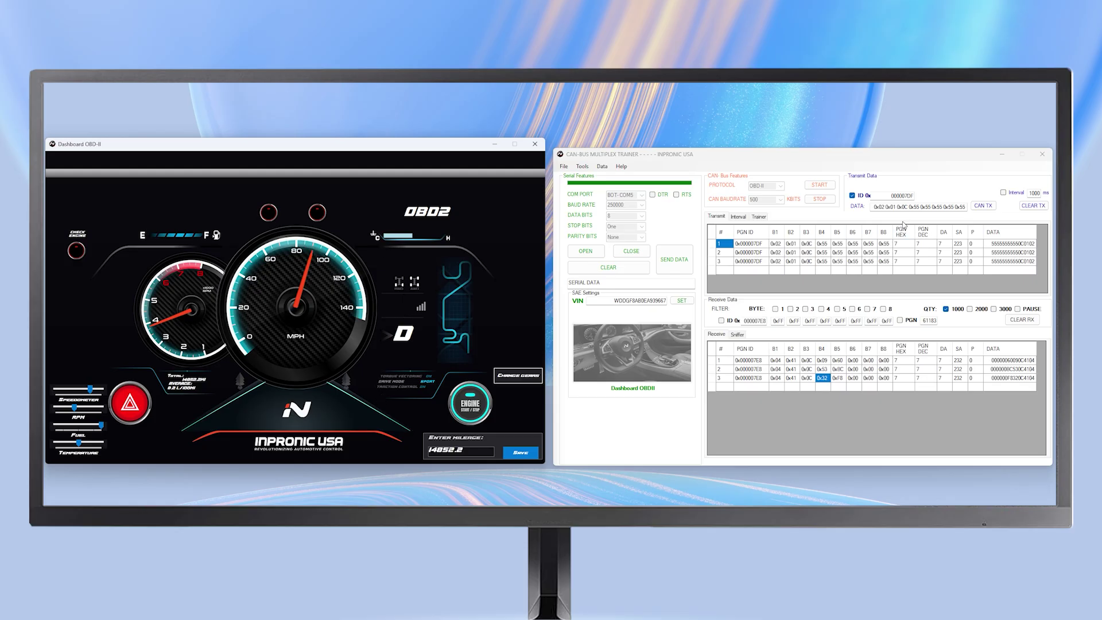
left_click(917, 208)
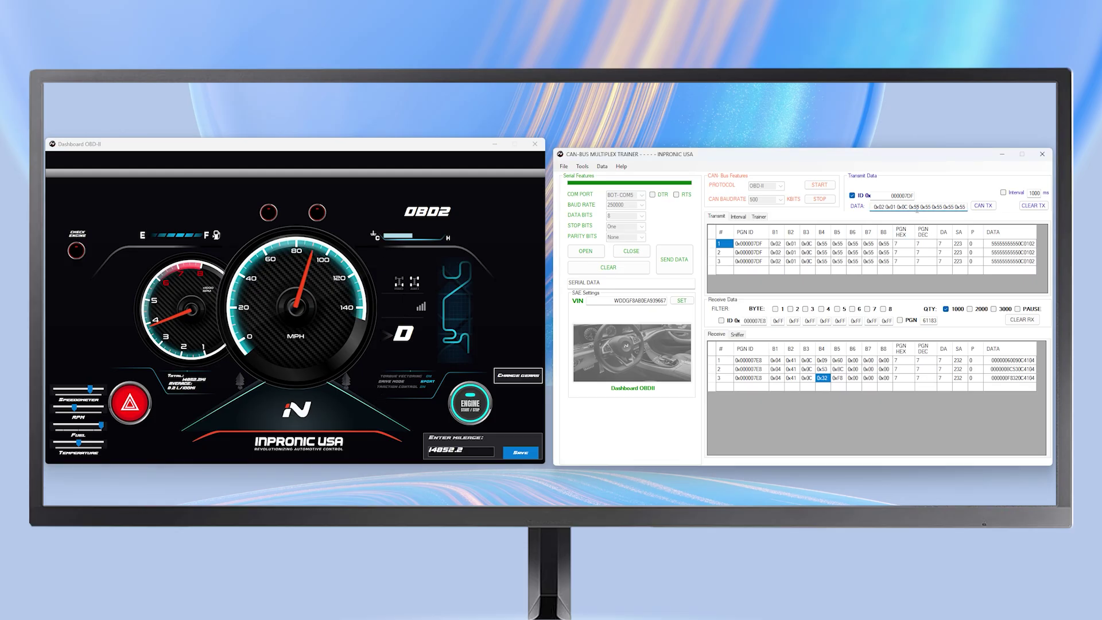
key("BackSpace")
type("D")
left_click(991, 208)
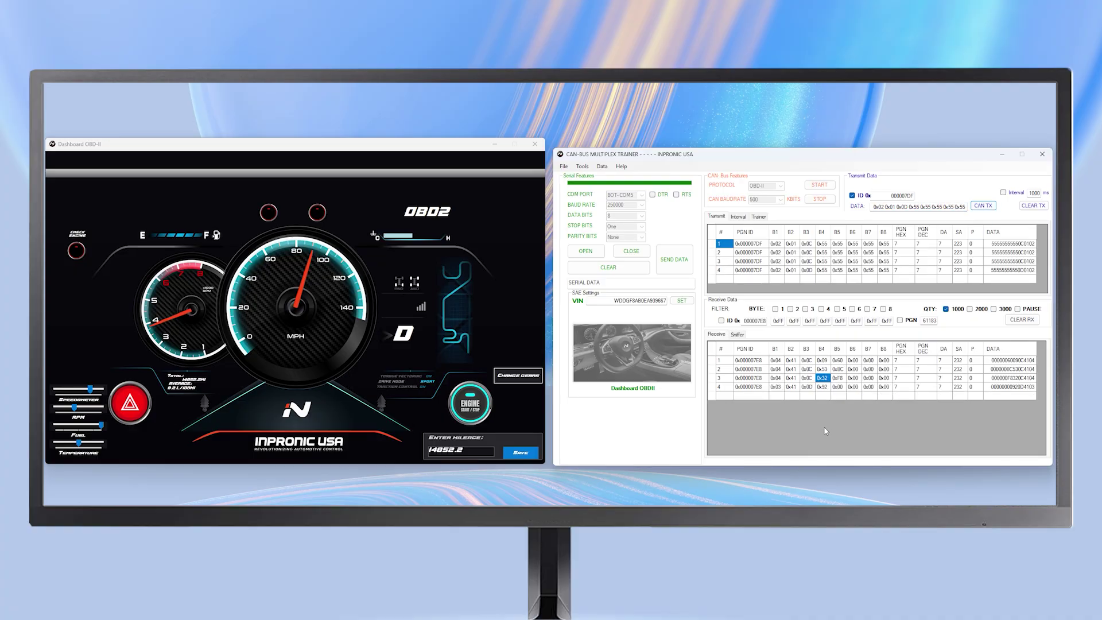
Step: Lower the dashboard speed and send the 0D speed request again
left_click(823, 387)
left_click(74, 389)
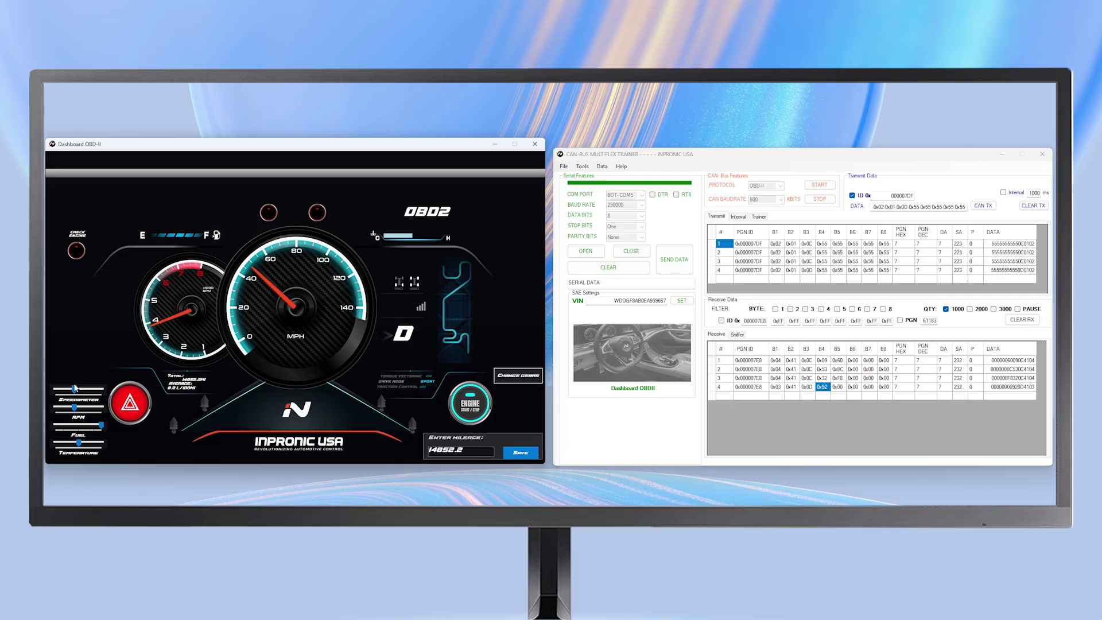
left_click(984, 206)
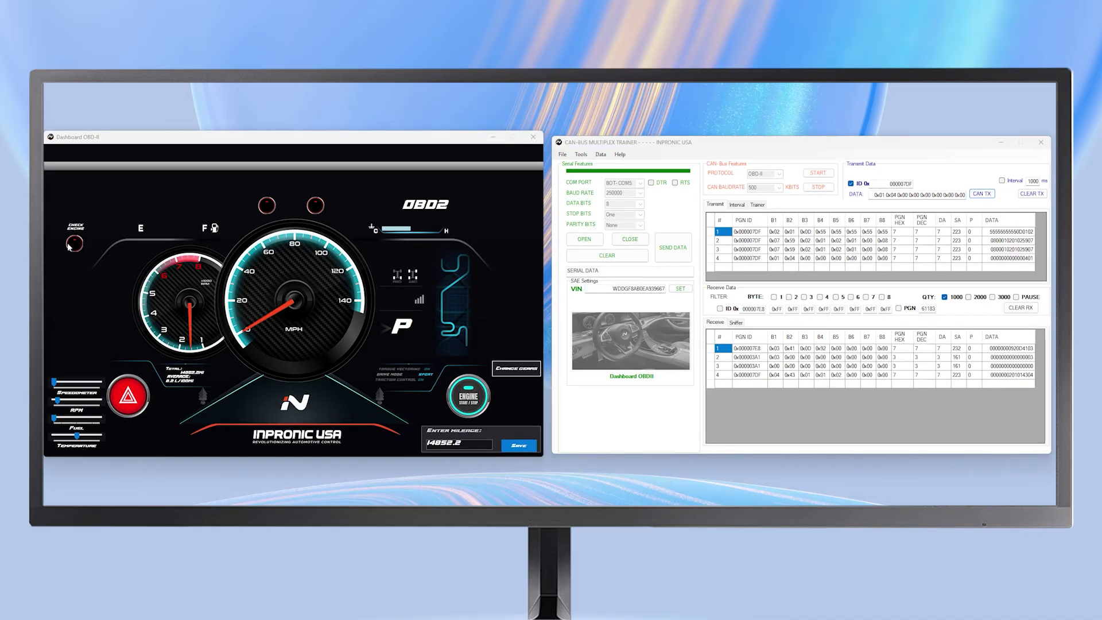
Step: Send the check-engine fault messages from the Check Engine simulator dialog
left_click(75, 242)
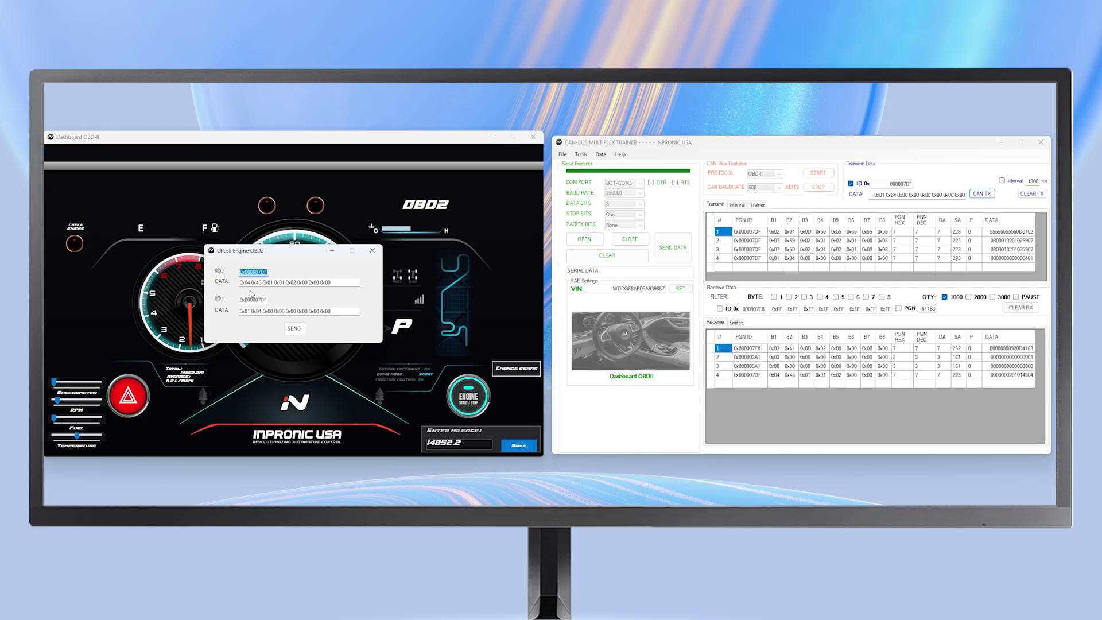
left_click(261, 271)
left_click_drag(262, 283, 228, 284)
left_click(341, 282)
left_click_drag(271, 300, 230, 305)
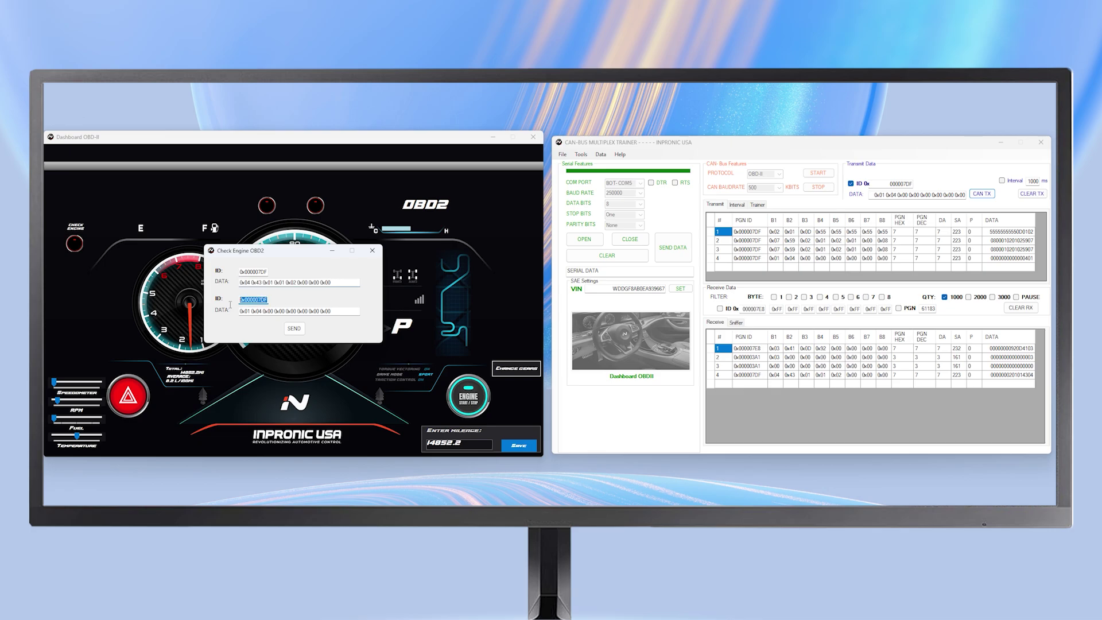
left_click(279, 310)
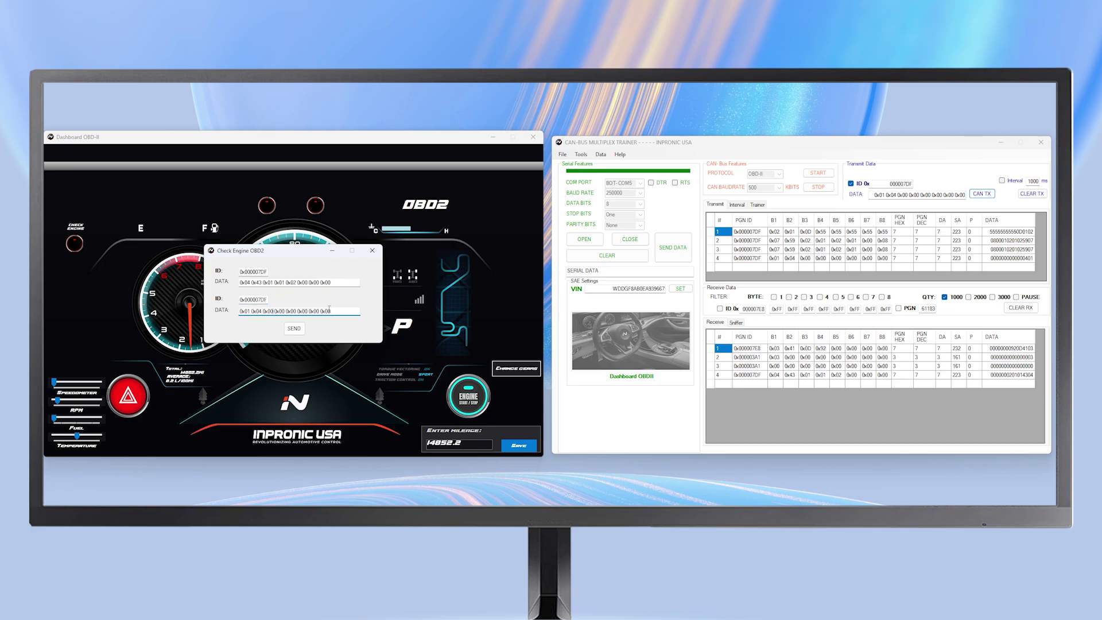
left_click_drag(339, 310, 218, 312)
left_click(294, 329)
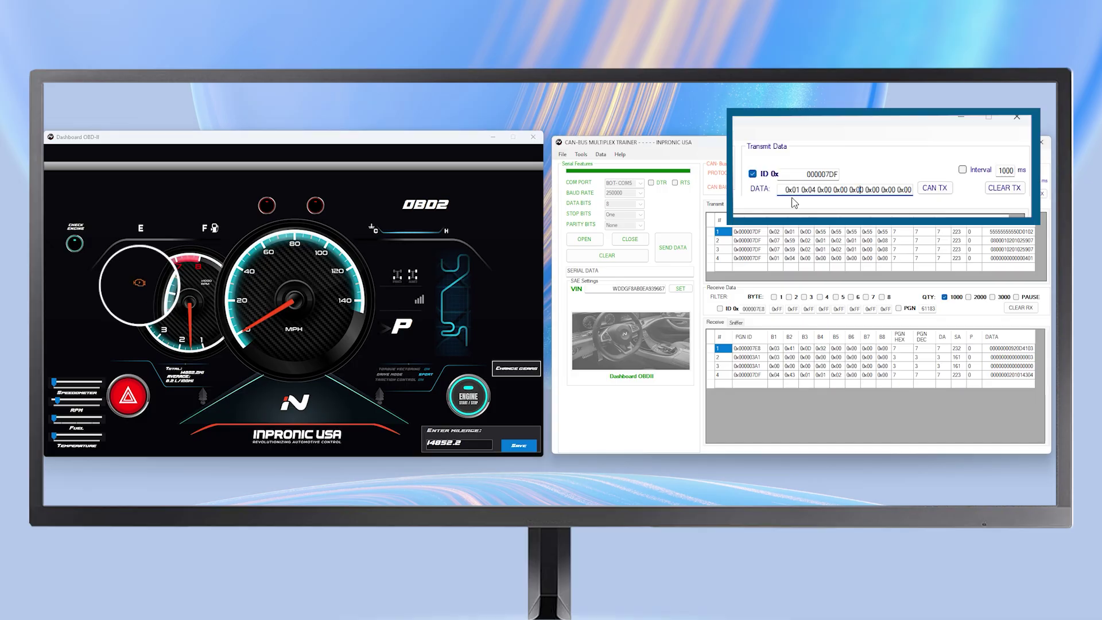
Step: Send the 0x01 0x04 request to clear the fault codes
left_click_drag(873, 196, 912, 193)
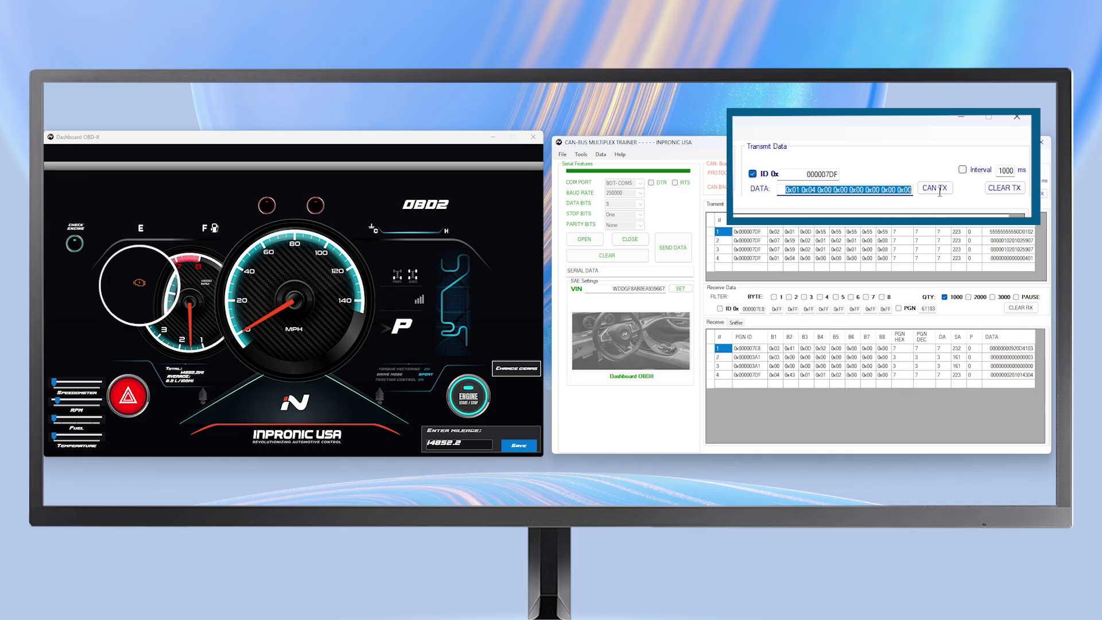
left_click(903, 217)
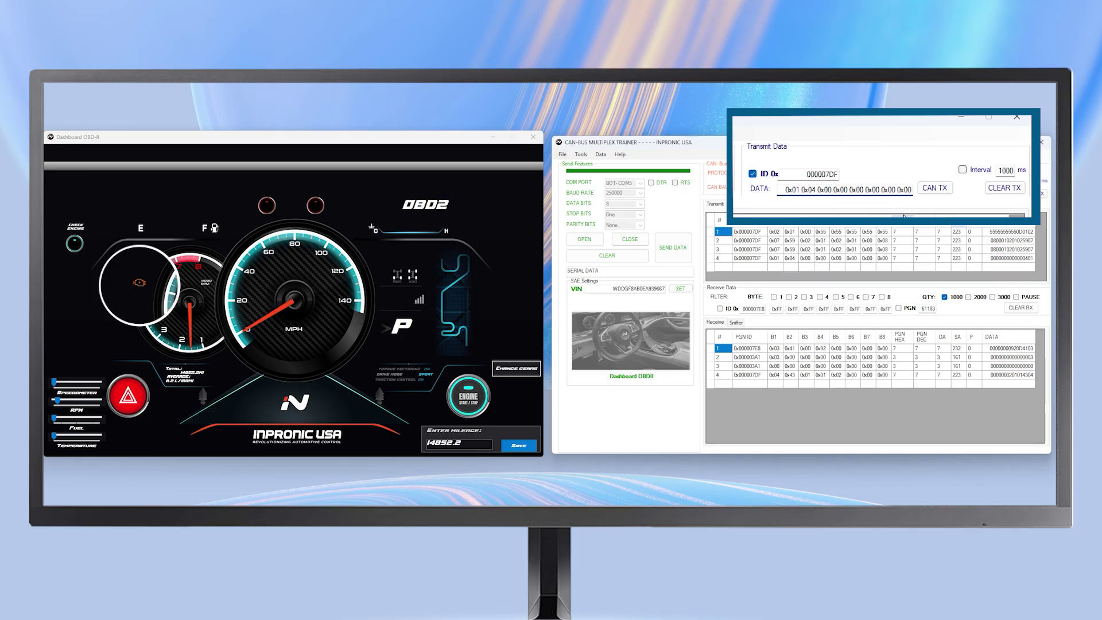
left_click(935, 189)
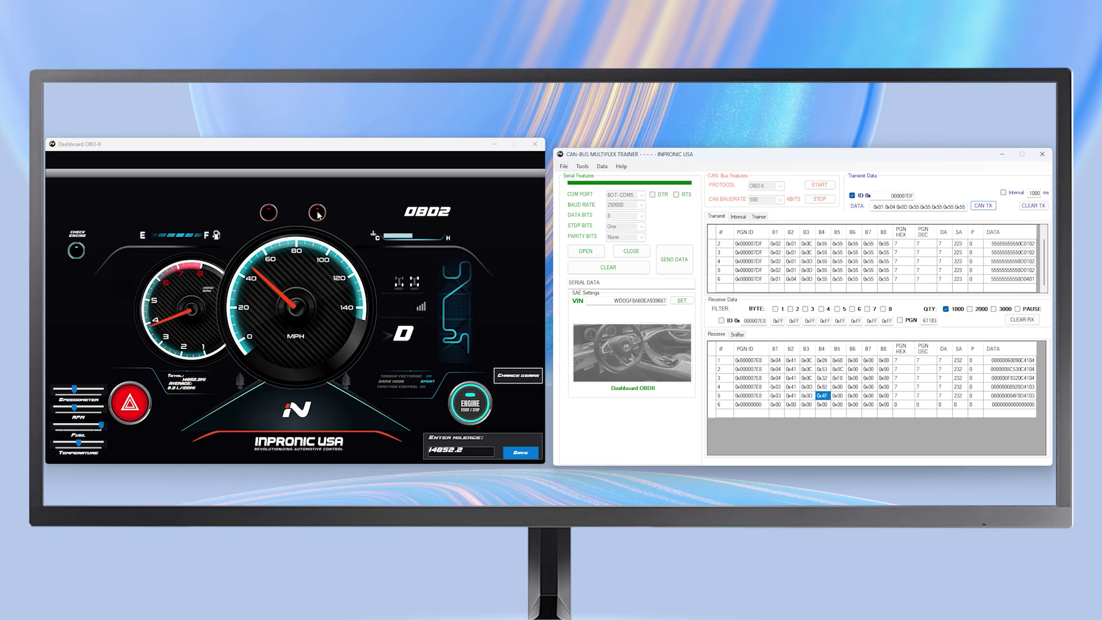
Step: Toggle the right and left turn signals, shift from D to P and switch the engine off
left_click(318, 213)
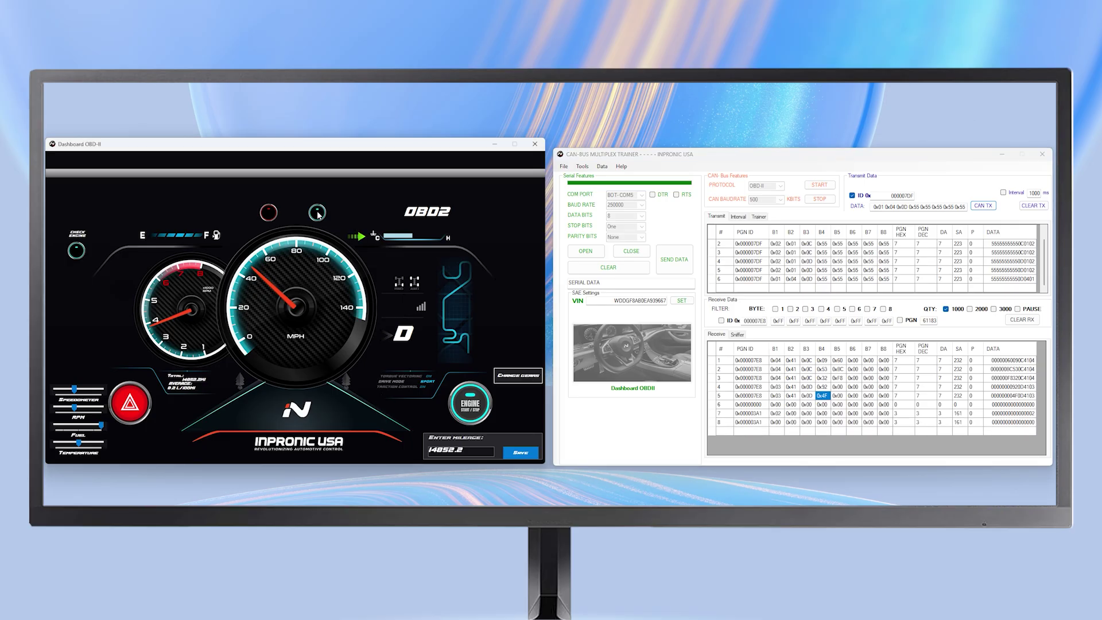
left_click(269, 214)
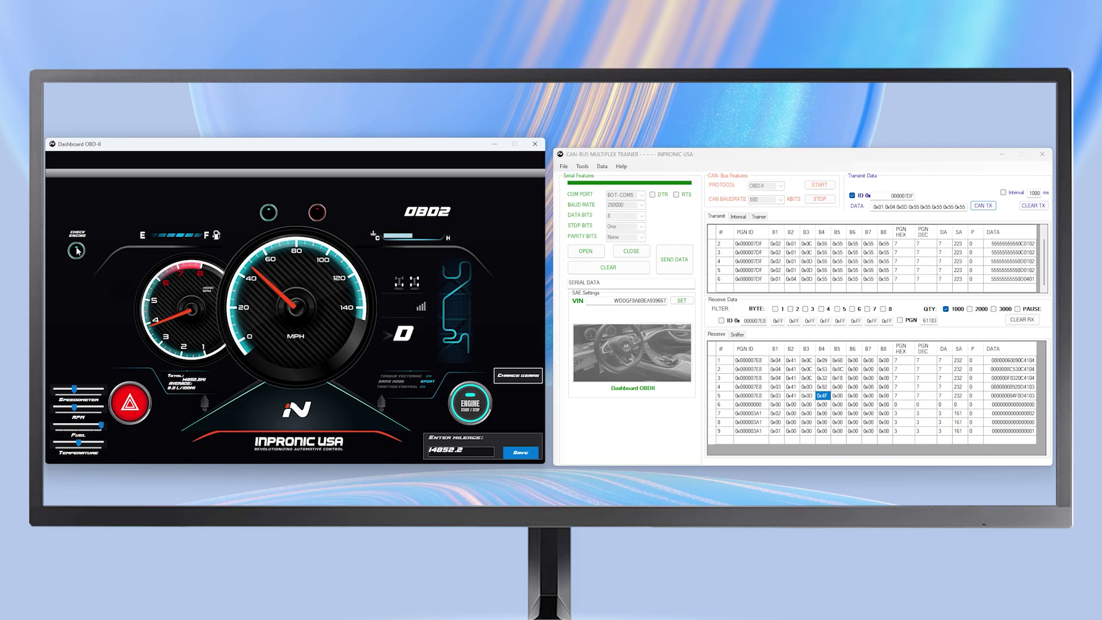
left_click(519, 378)
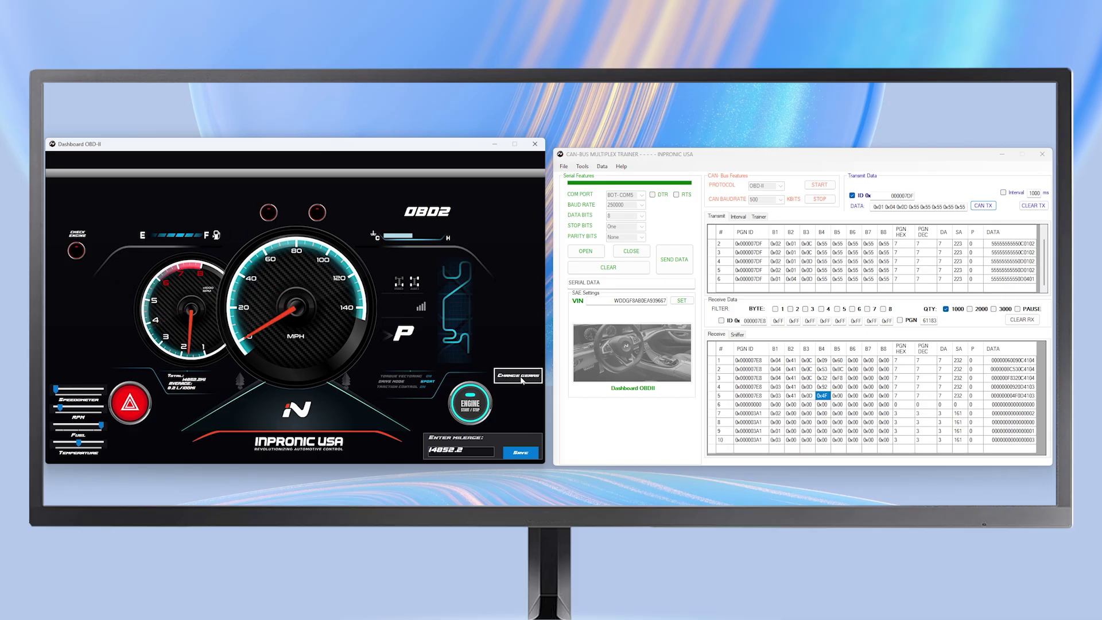
left_click(473, 400)
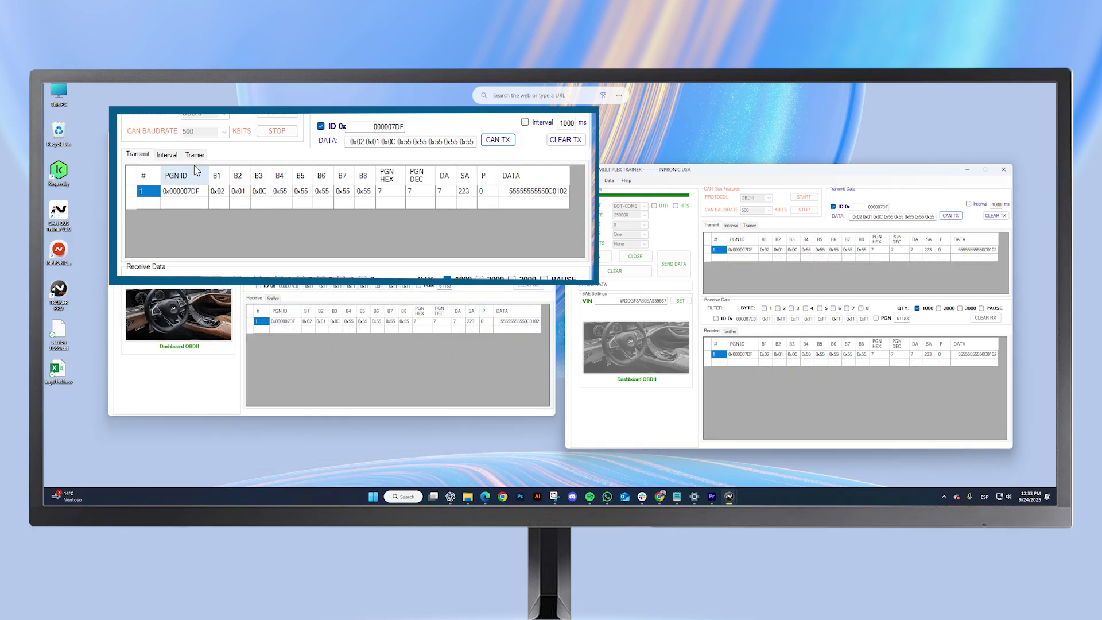
Step: Add an interval request for PID 0C repeating every 500 ms
left_click(167, 154)
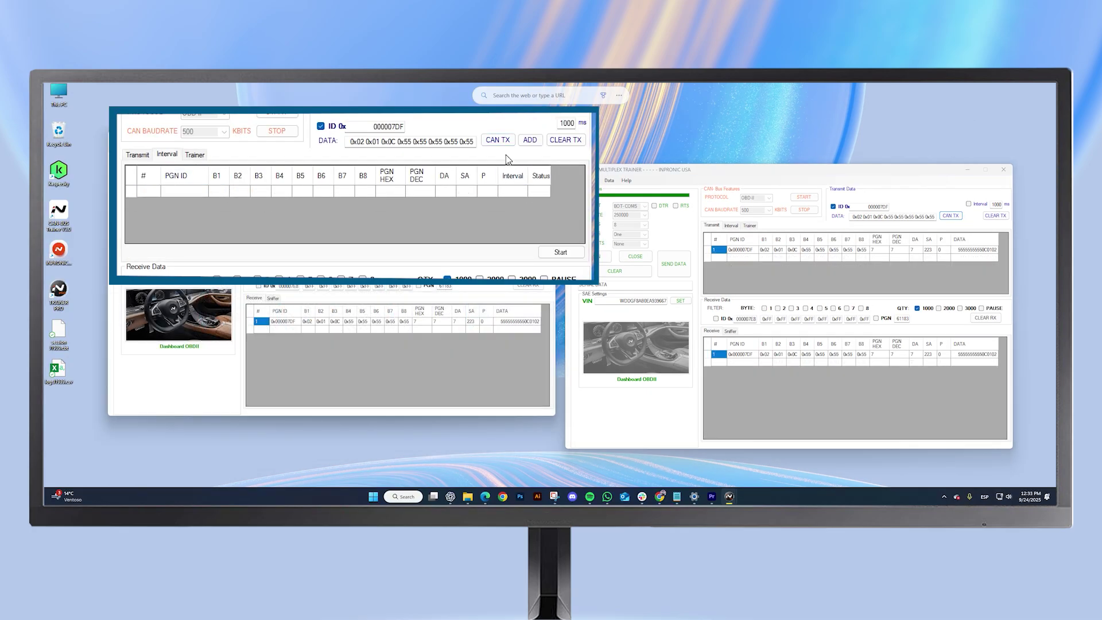
left_click(396, 141)
left_click(567, 122)
type("5")
left_click(529, 141)
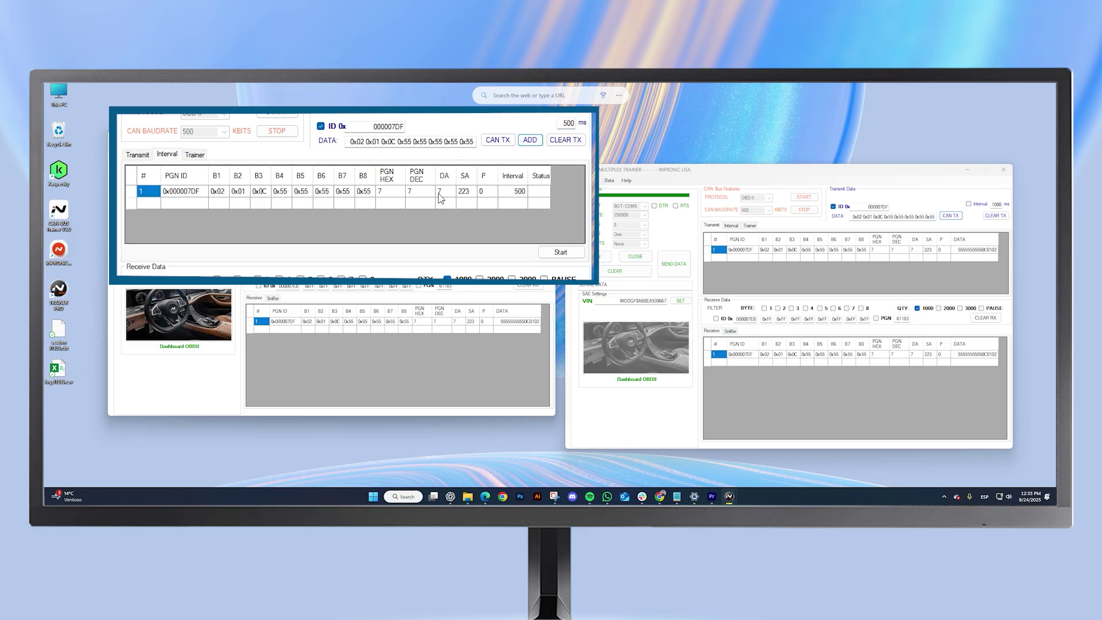
Step: Add an interval request for PID 0D repeating every 1000 ms
left_click(396, 141)
key("BackSpace")
type("D")
left_click(568, 123)
key("BackSpace")
type("10")
left_click(530, 141)
Step: Add an interval request for PID 11 repeating every 300 ms
left_click(396, 141)
key("BackSpace")
key("BackSpace")
type("11")
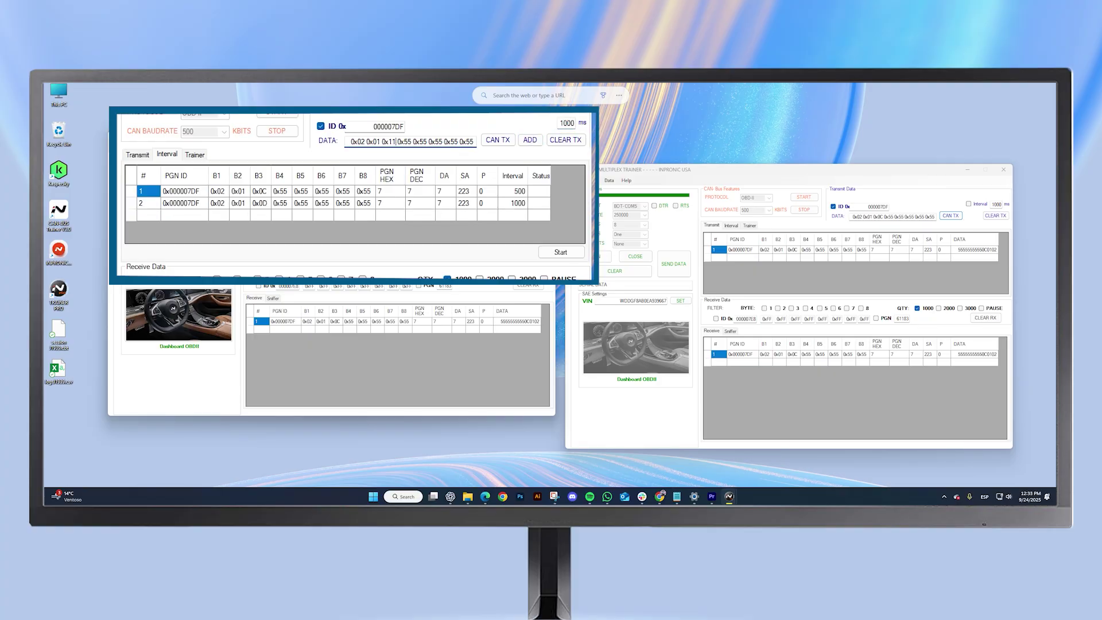
left_click(567, 122)
key("BackSpace")
key("BackSpace")
type("300")
left_click(530, 141)
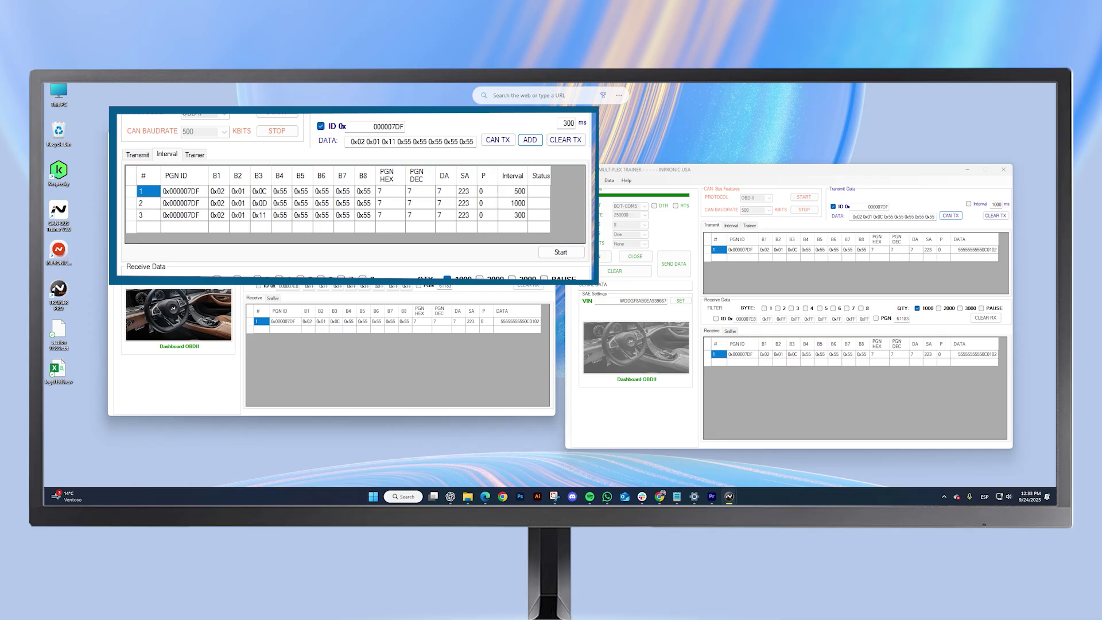
Step: Start the interval requests and inspect the incoming responses' PGN IDs
left_click(556, 253)
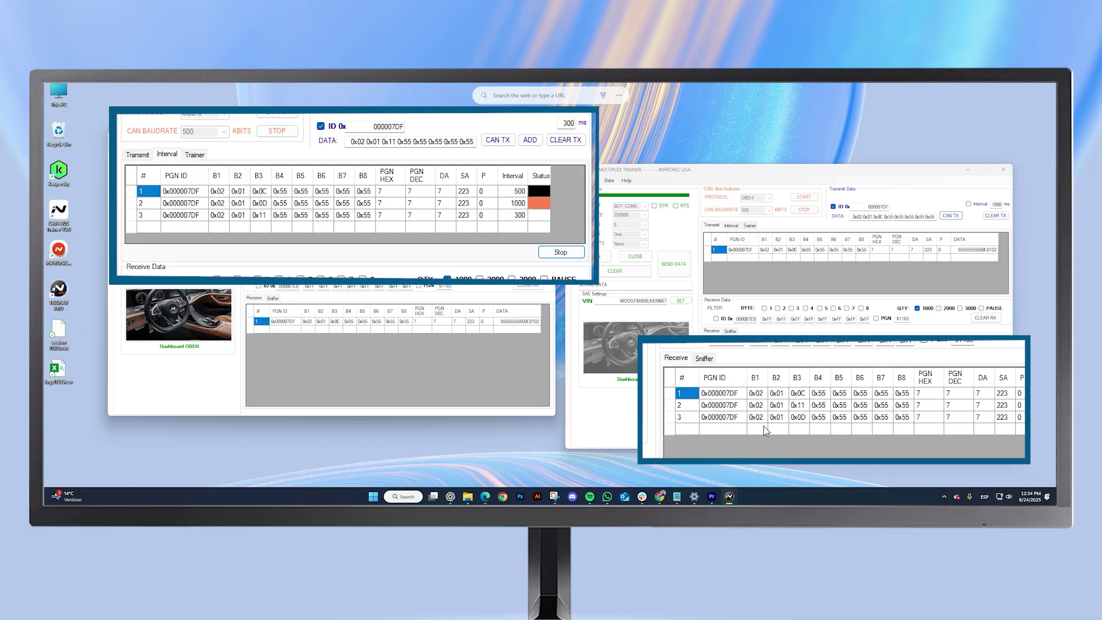
left_click(724, 429)
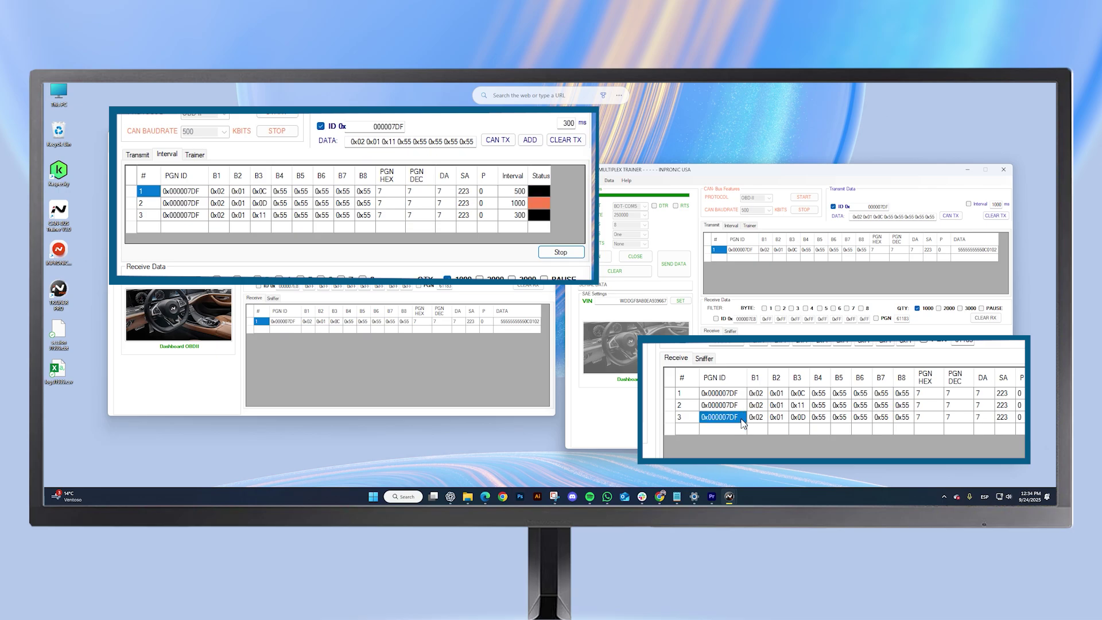
left_click(734, 421)
Step: Launch the Trainer Control window with Go Training! and drag it to the left
left_click(292, 225)
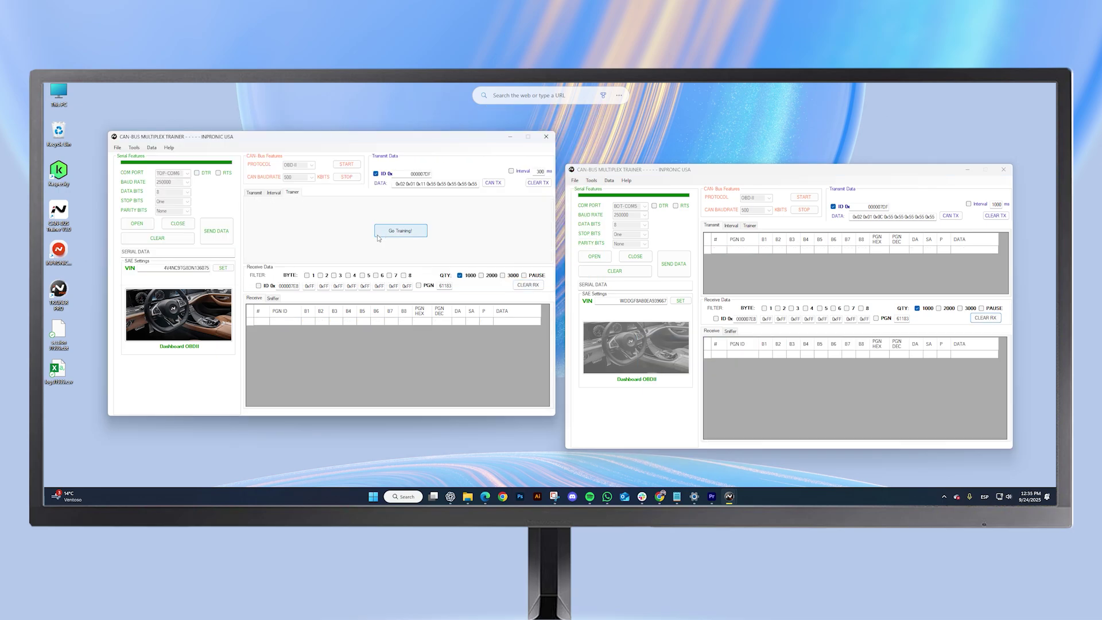
left_click(399, 234)
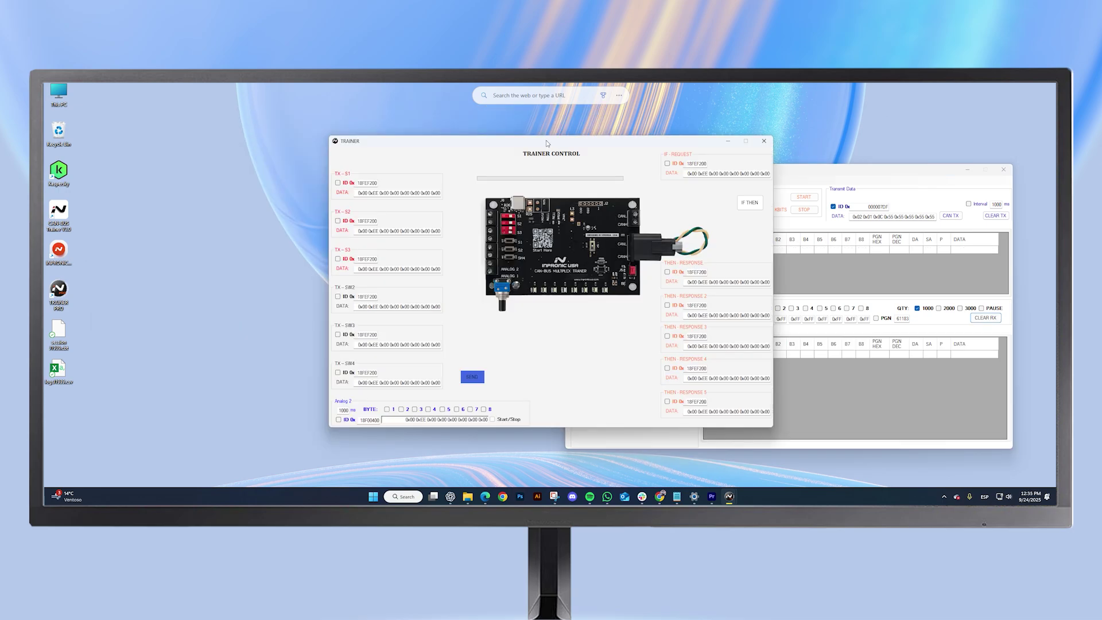
left_click_drag(547, 143, 331, 129)
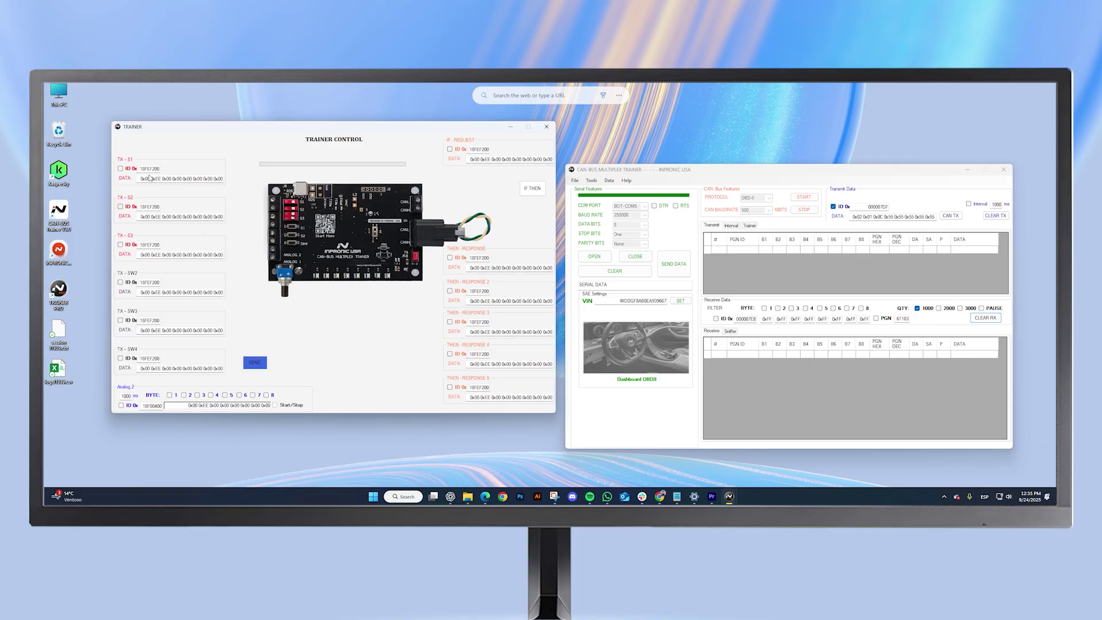